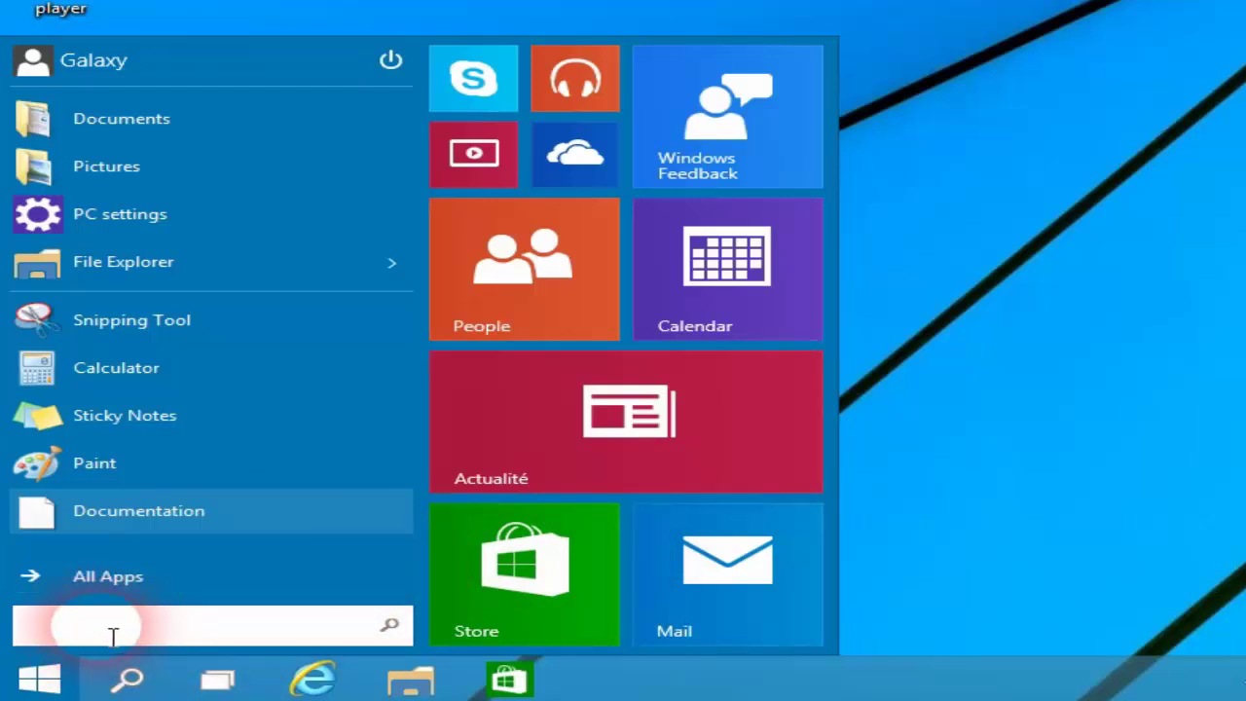
Step: Search the Start menu for cmd, clear the search, and close the Start menu
type("cal")
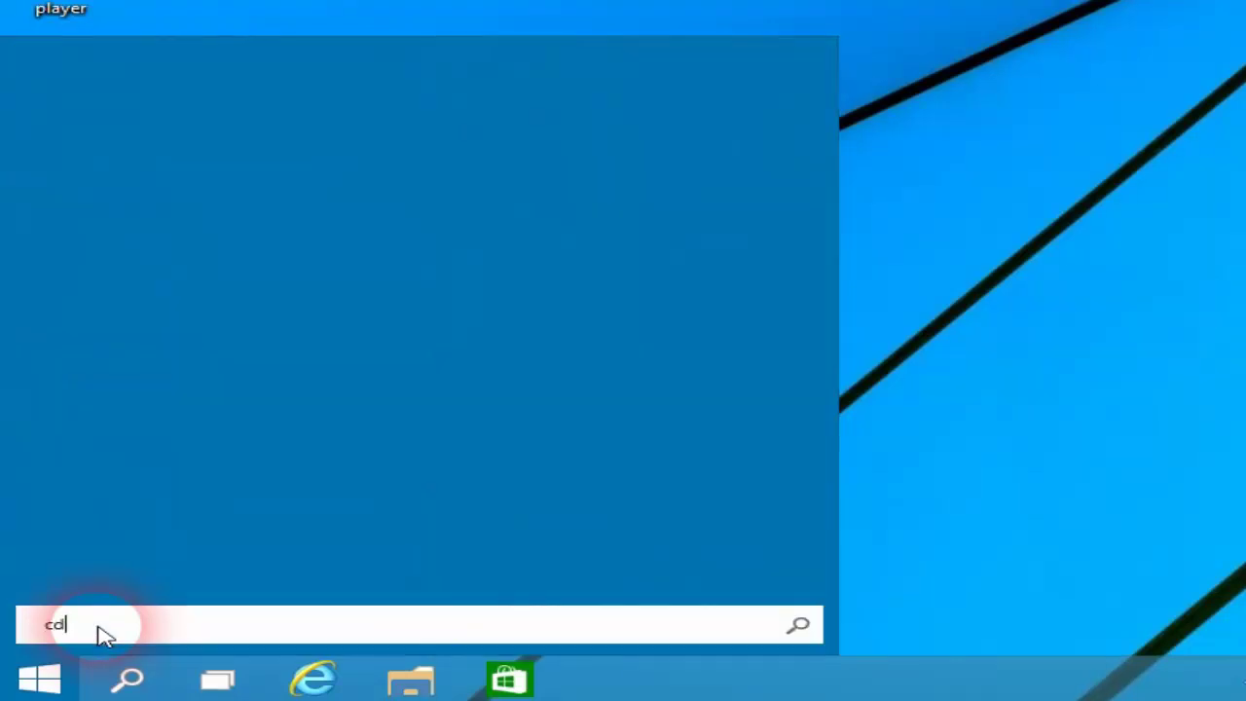
key("BackSpace")
type("m")
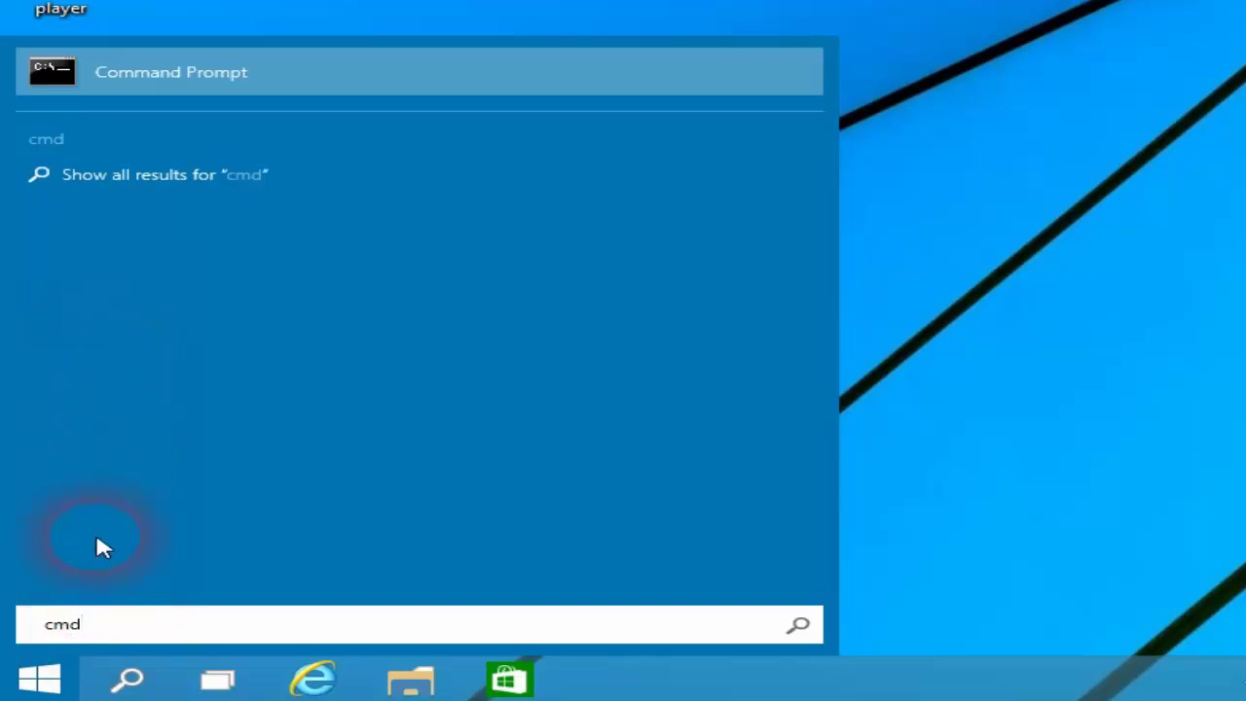
key("BackSpace")
key("BackSpace")
key("BackSpace")
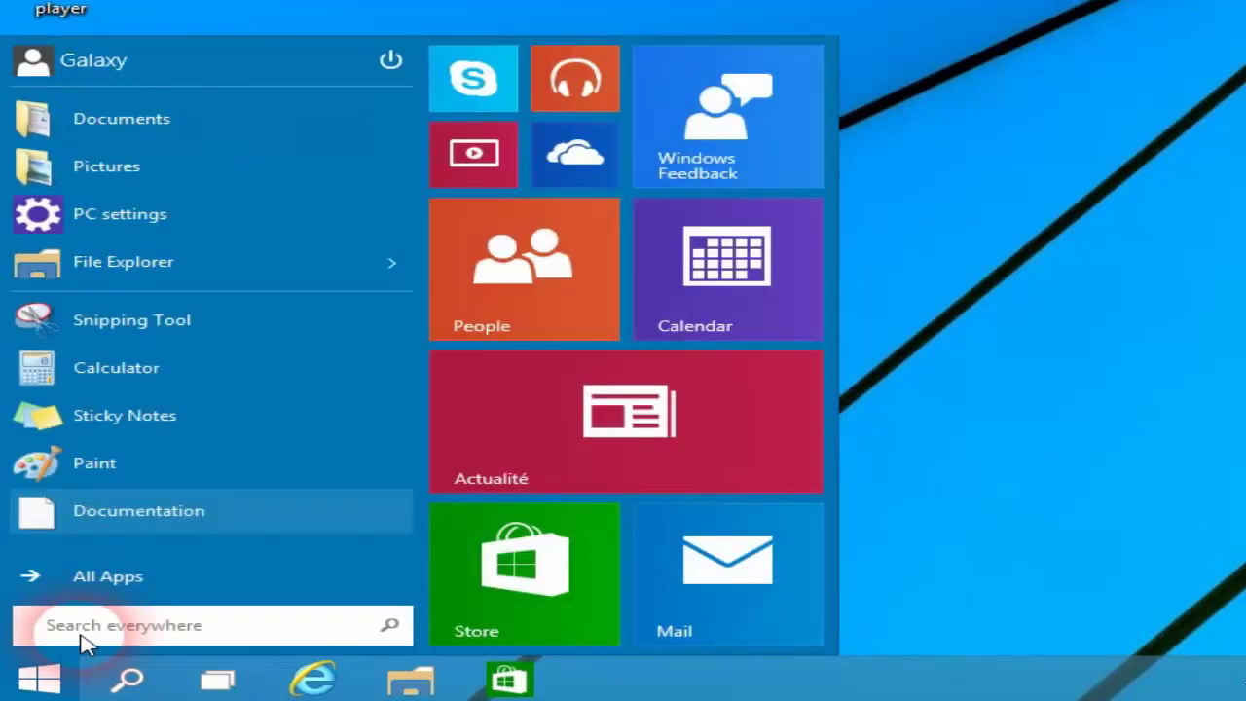
left_click(39, 679)
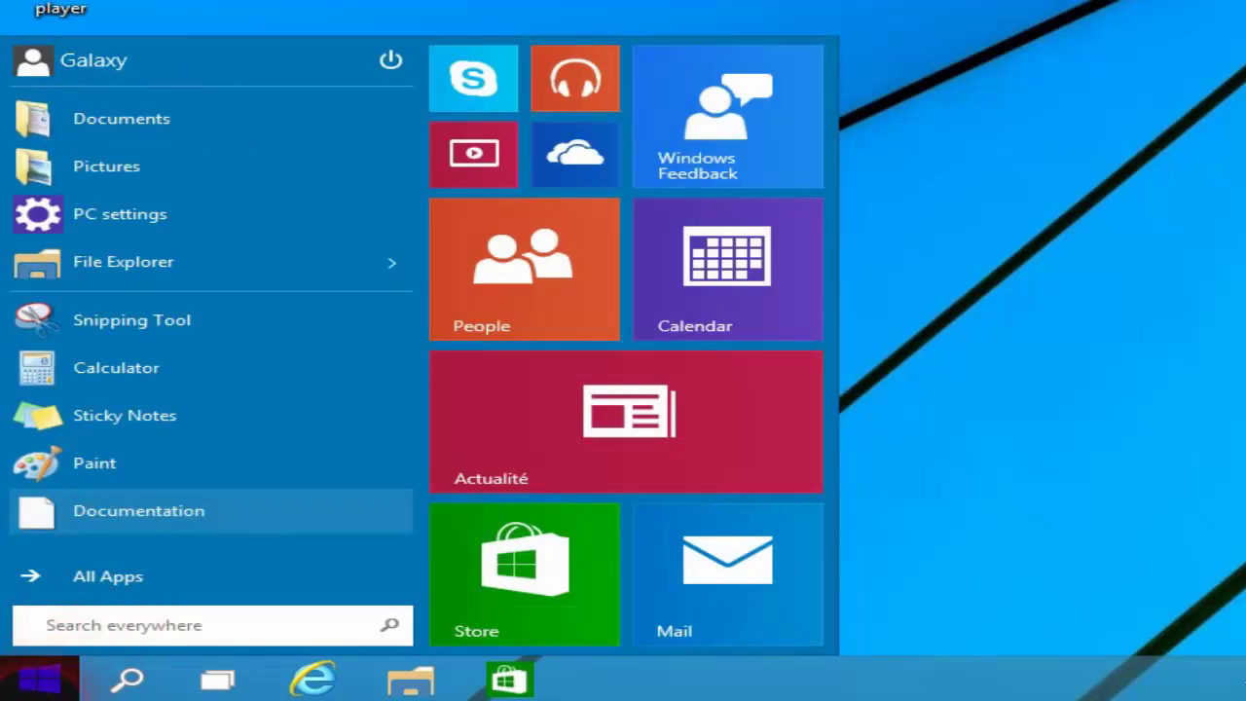
left_click(41, 684)
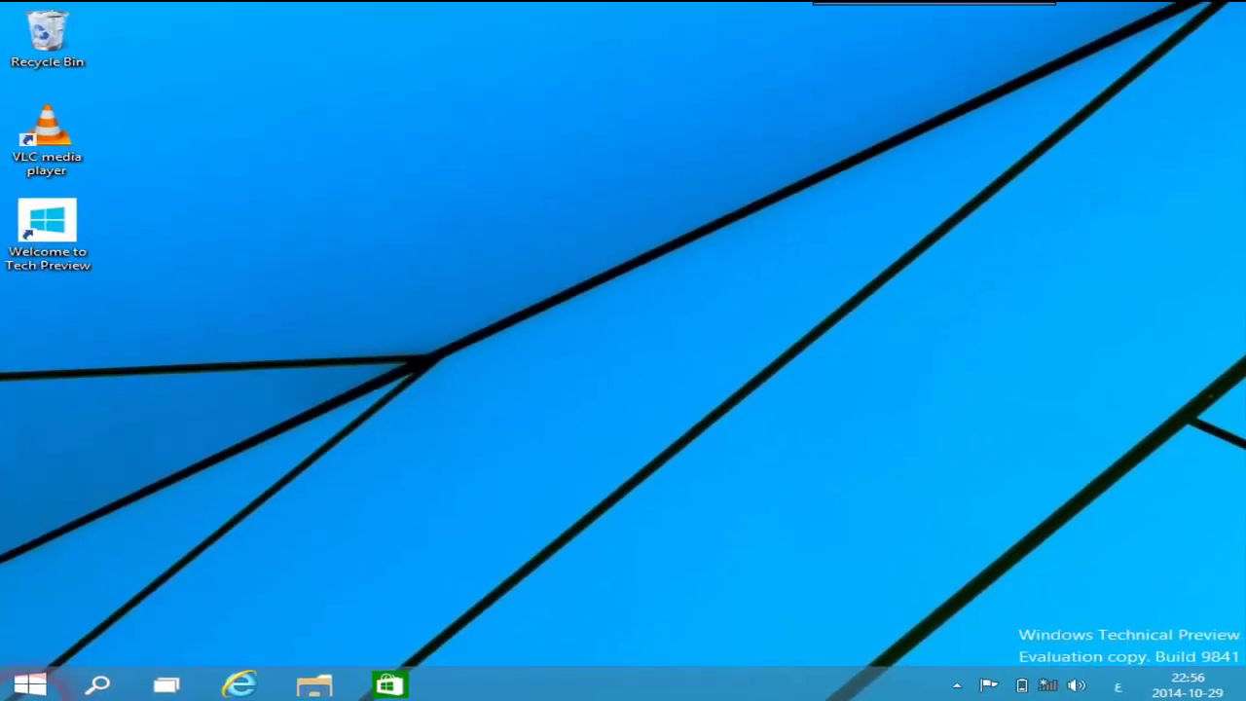
left_click(97, 687)
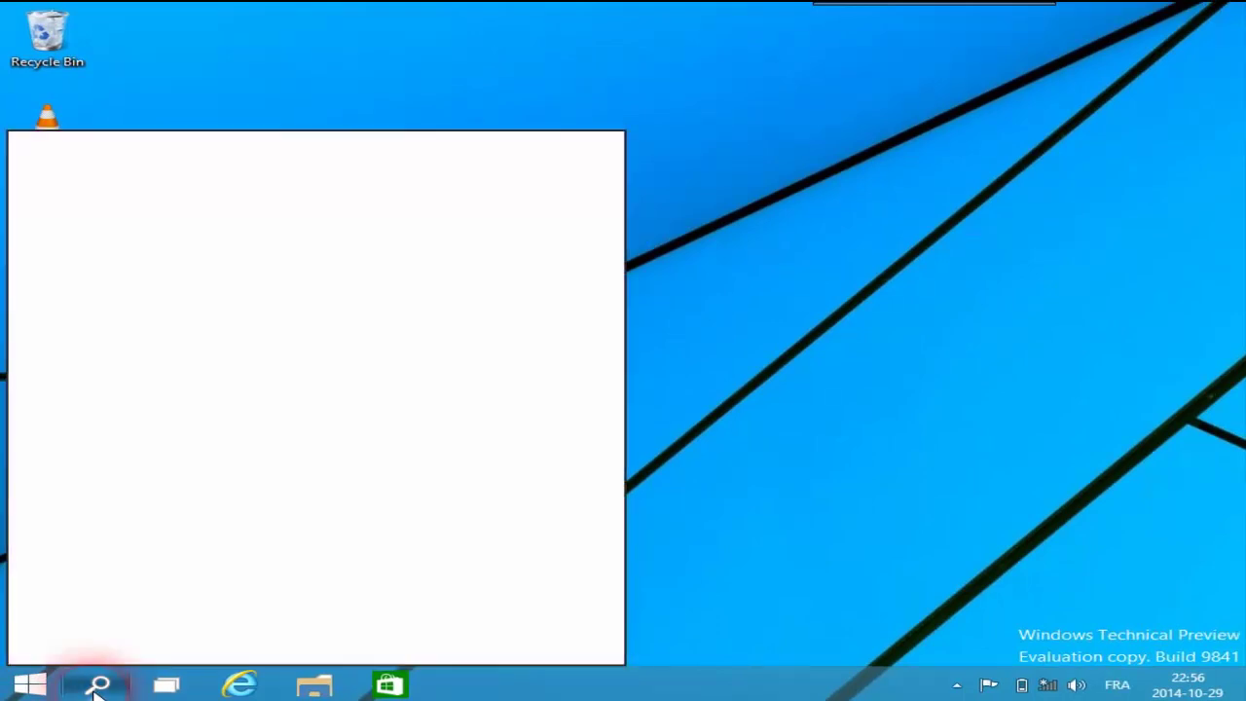
left_click(105, 648)
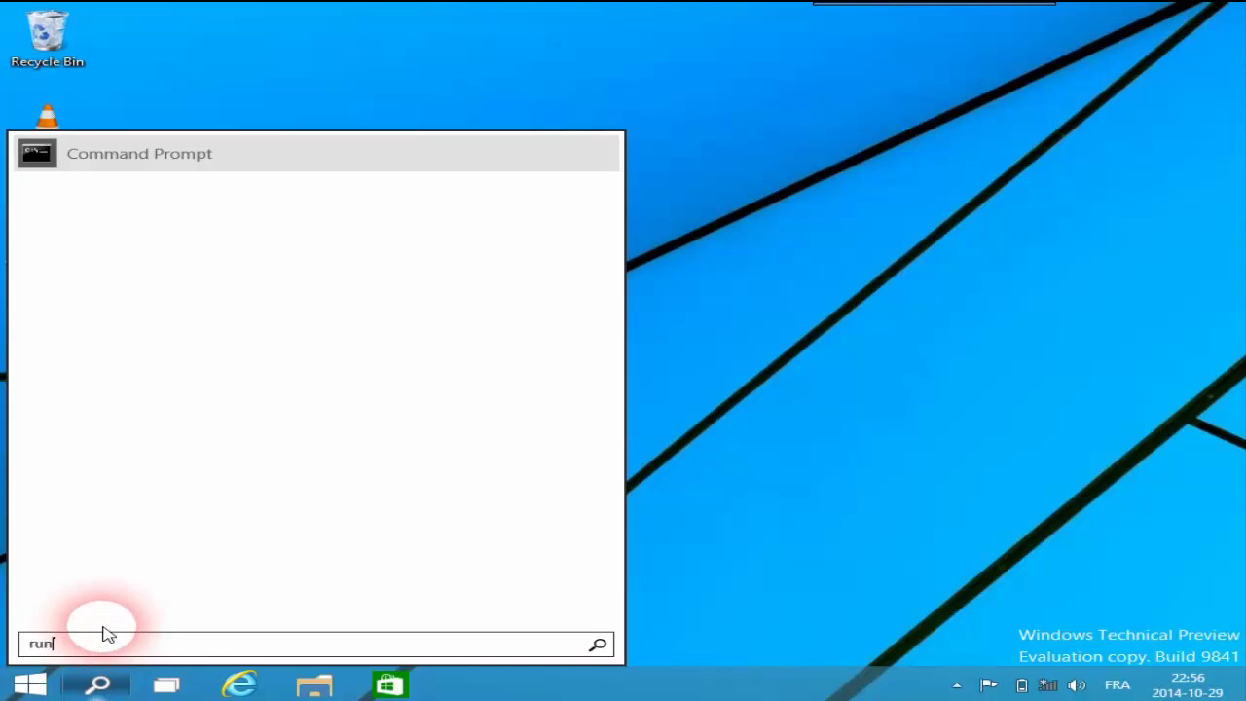
left_click(765, 434)
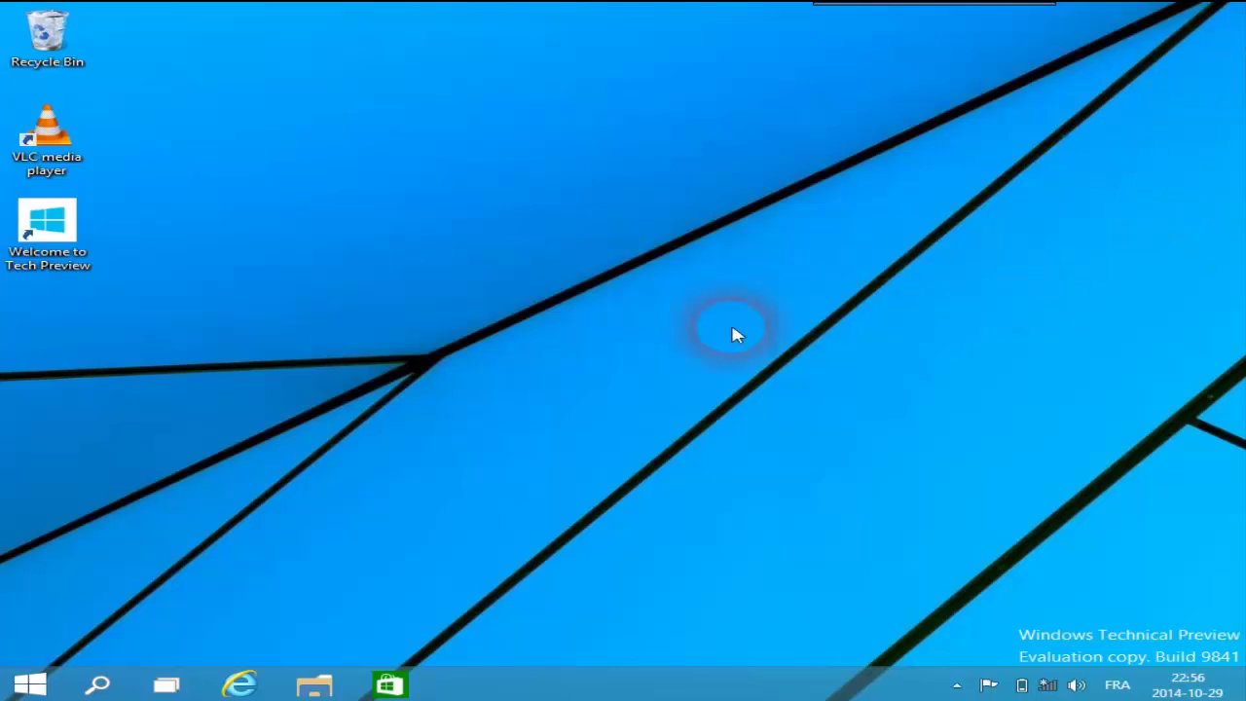
left_click(166, 687)
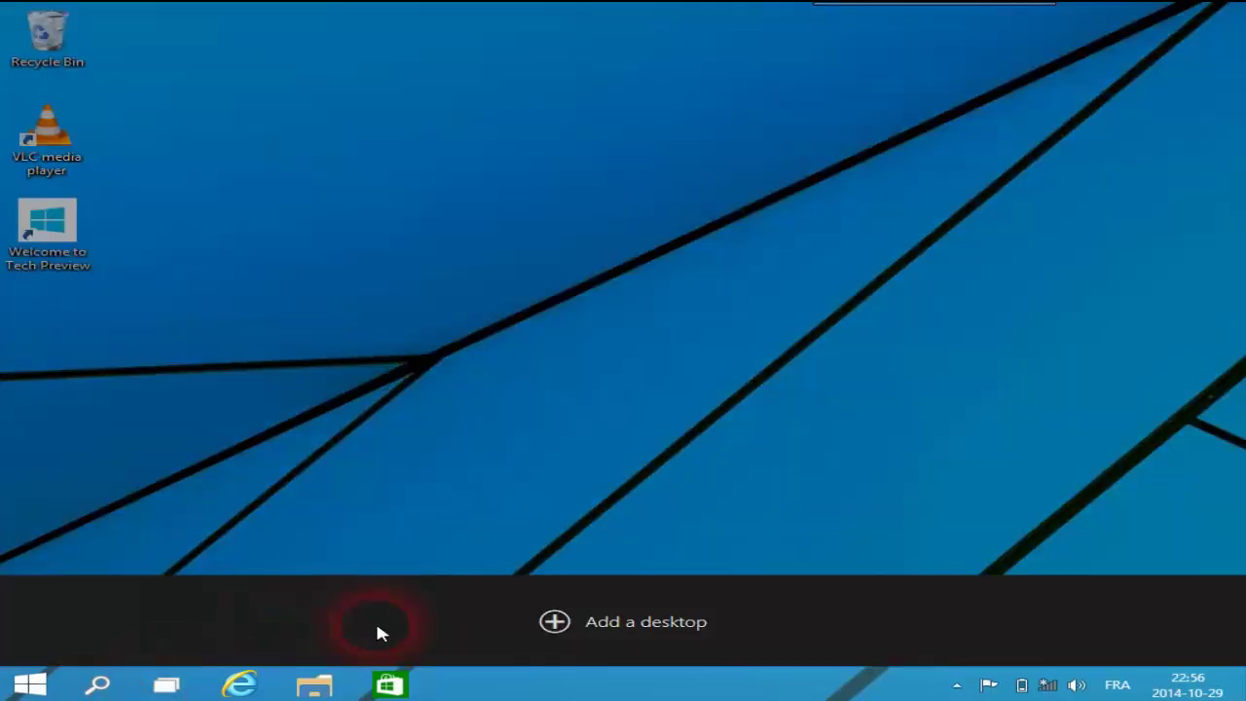
left_click(557, 623)
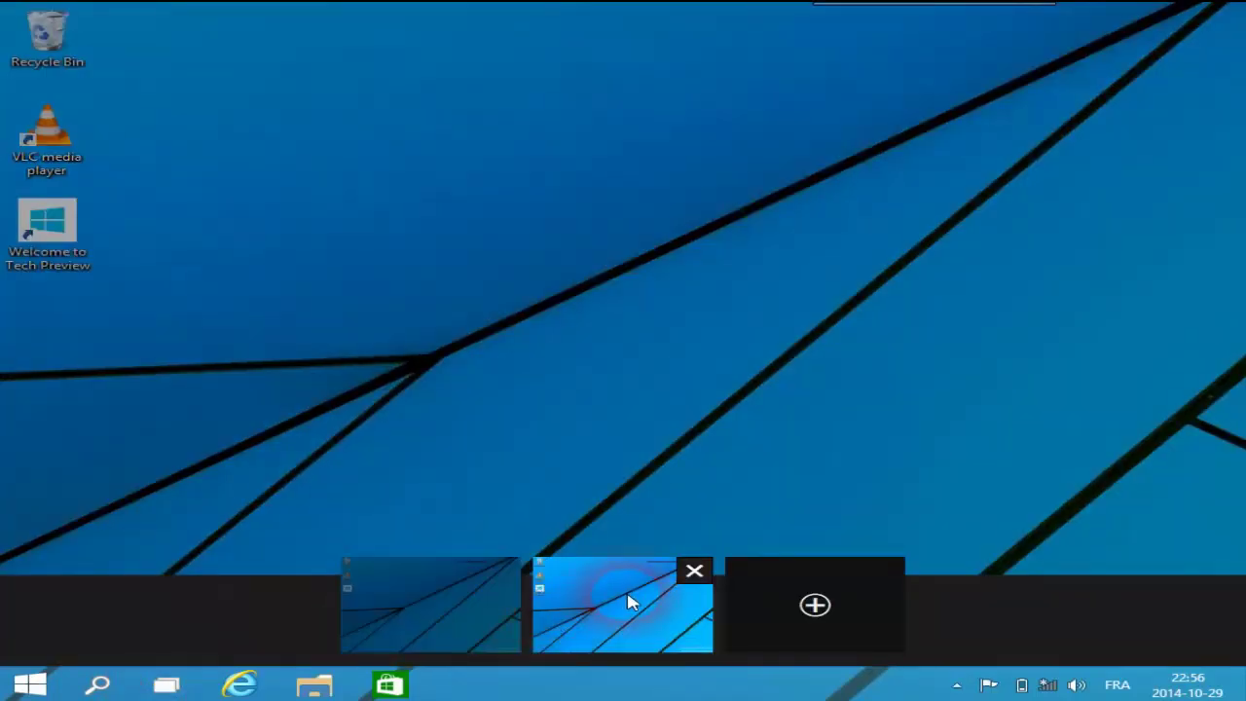
left_click(407, 592)
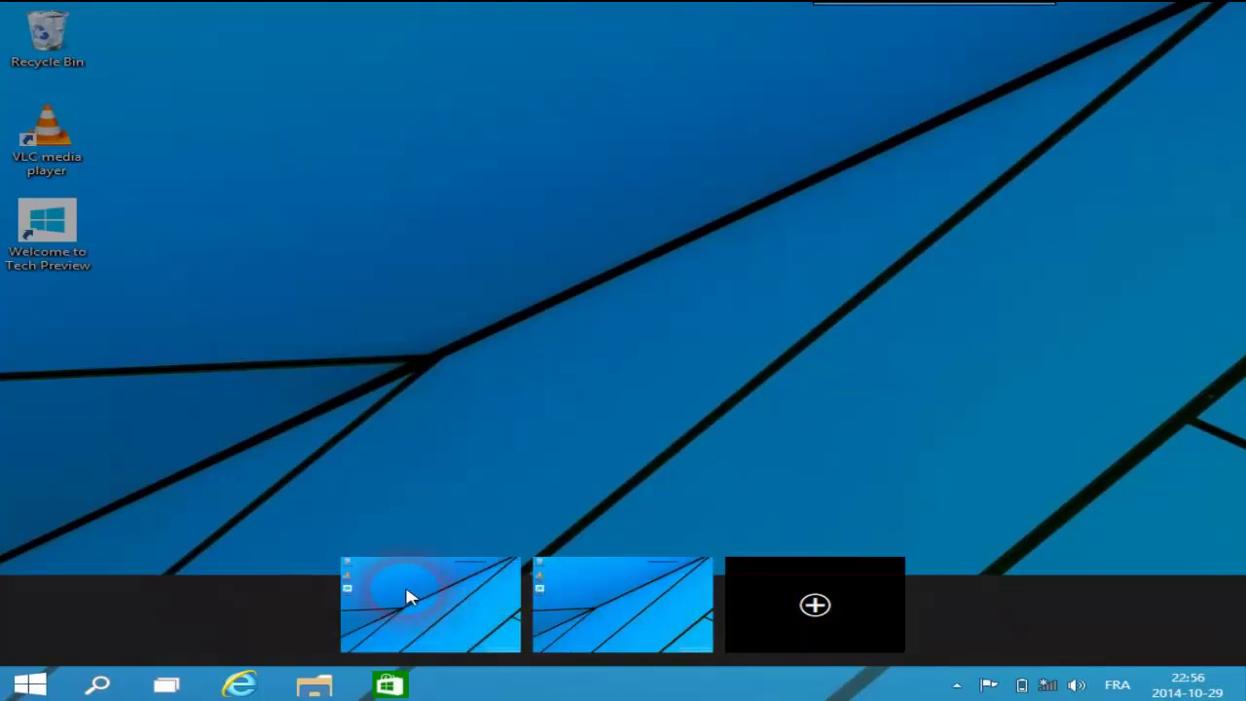
left_click(706, 582)
left_click(807, 632)
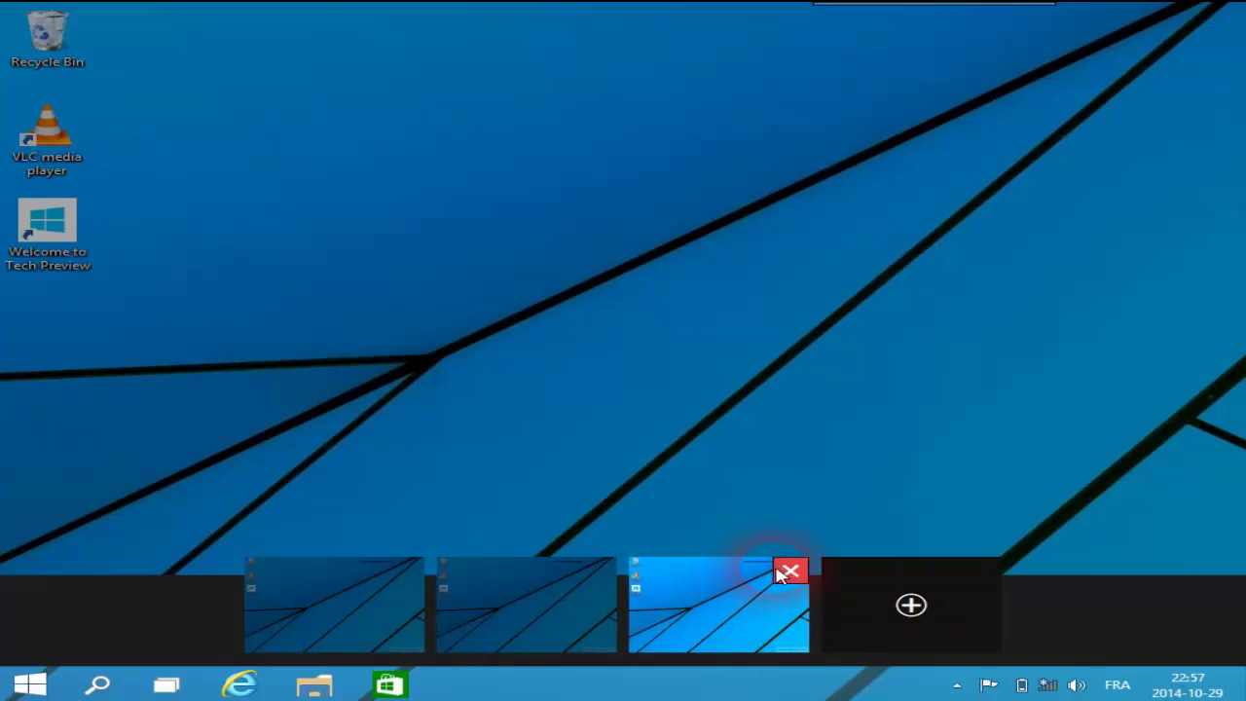
left_click(786, 572)
left_click(698, 573)
left_click(494, 633)
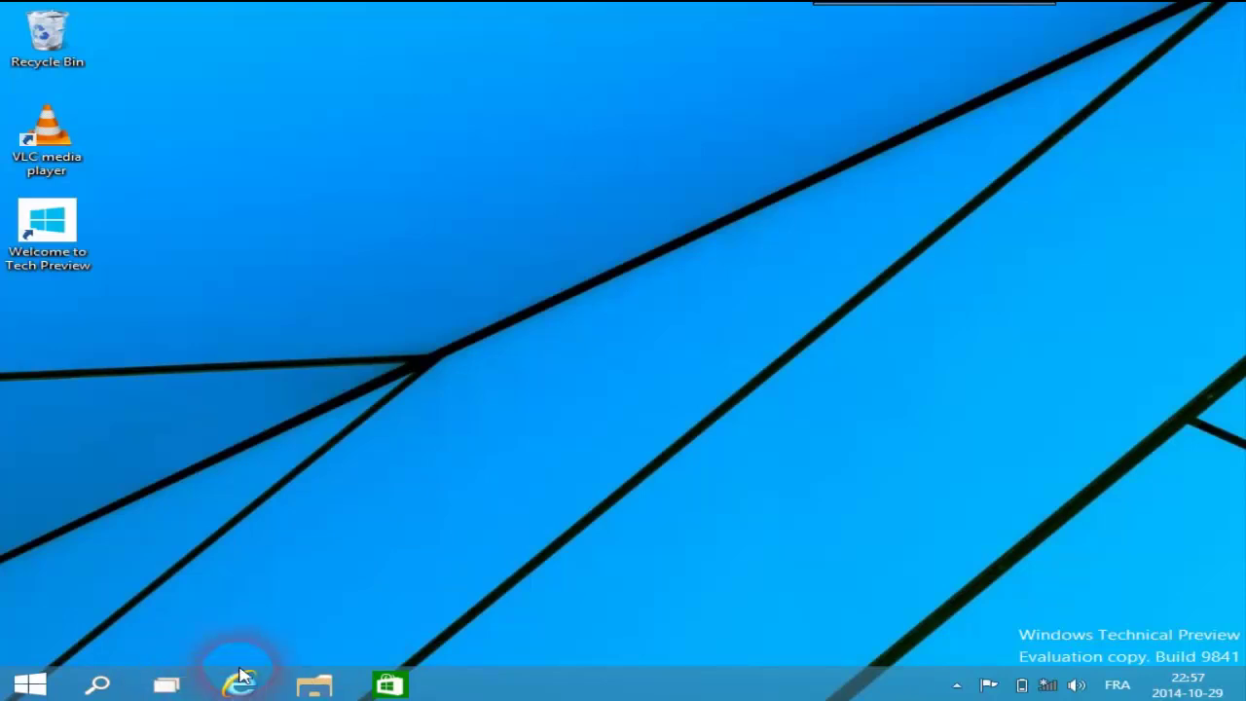
left_click(309, 687)
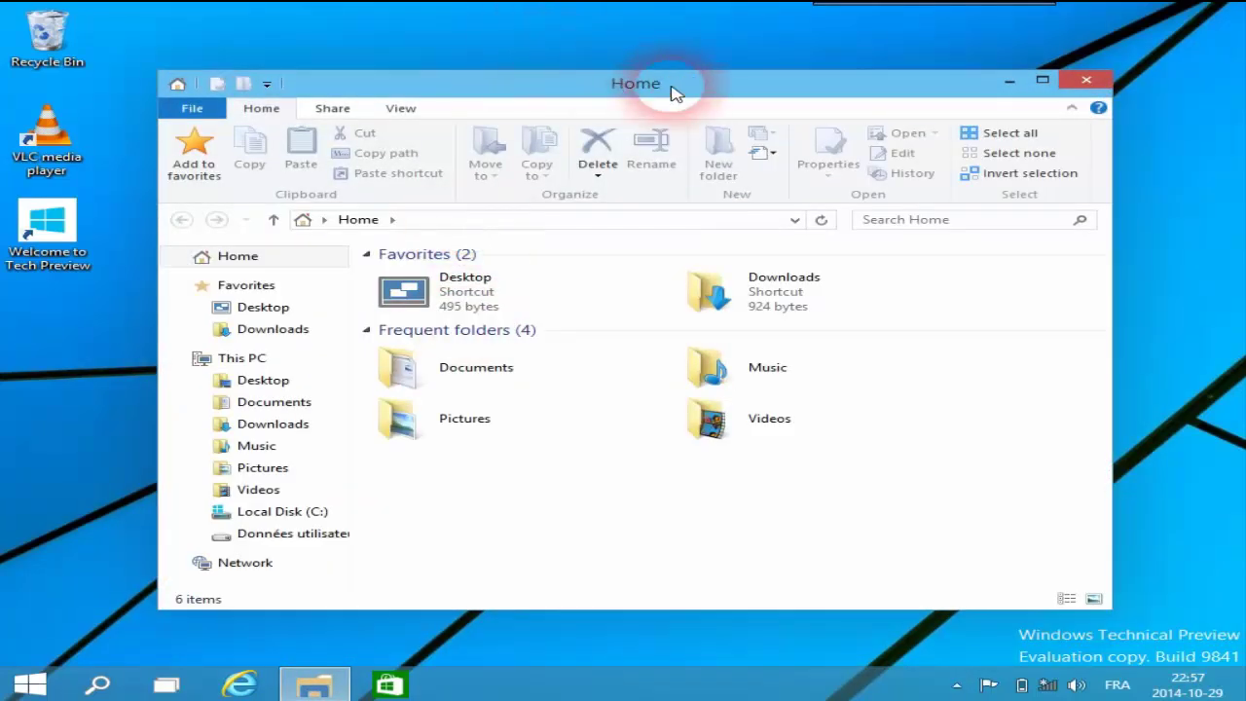
Step: Show the View ribbon and navigate Explorer to This PC's folders and drives
left_click(205, 263)
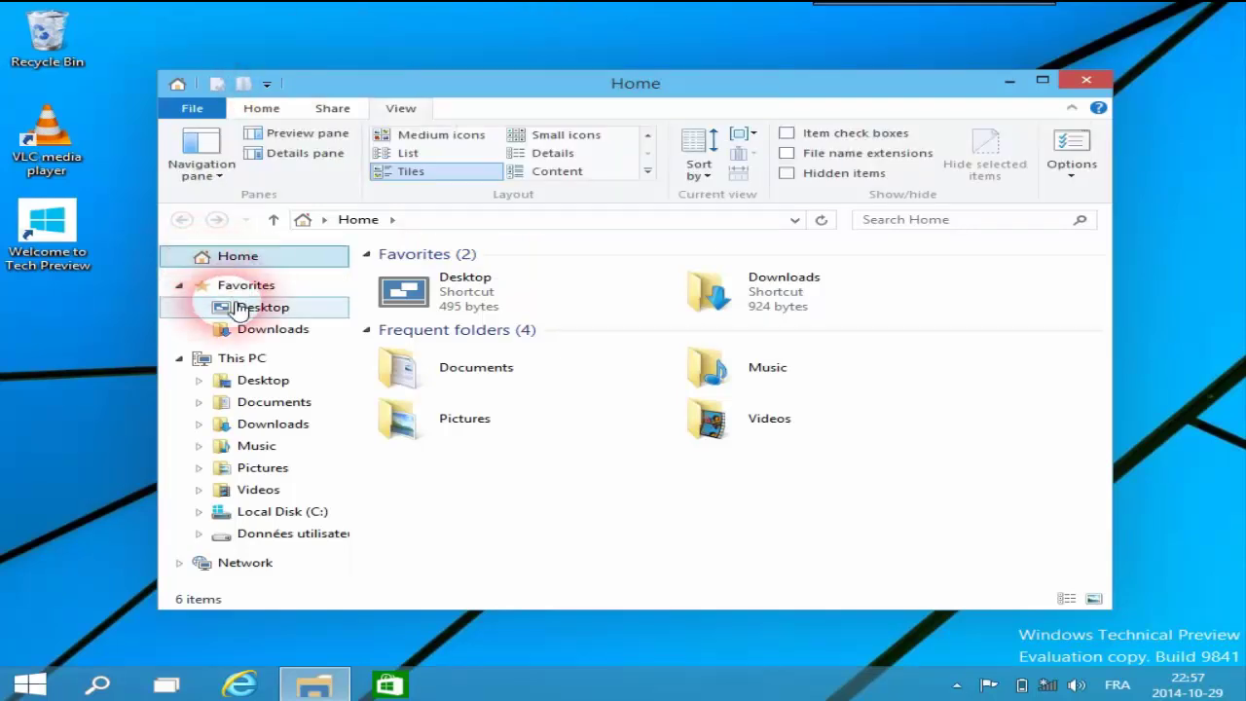
left_click(241, 358)
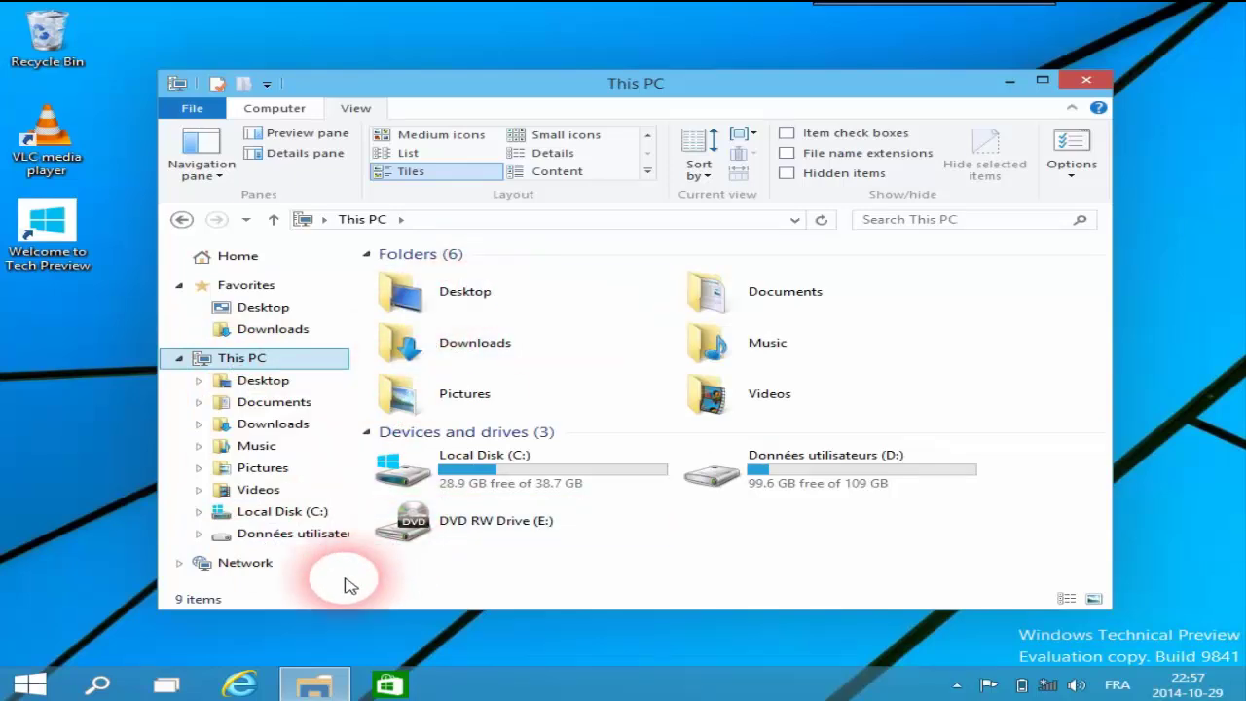
Step: Open the Windows Store, toggle it between maximized and windowed, then minimize and restore it
left_click(389, 687)
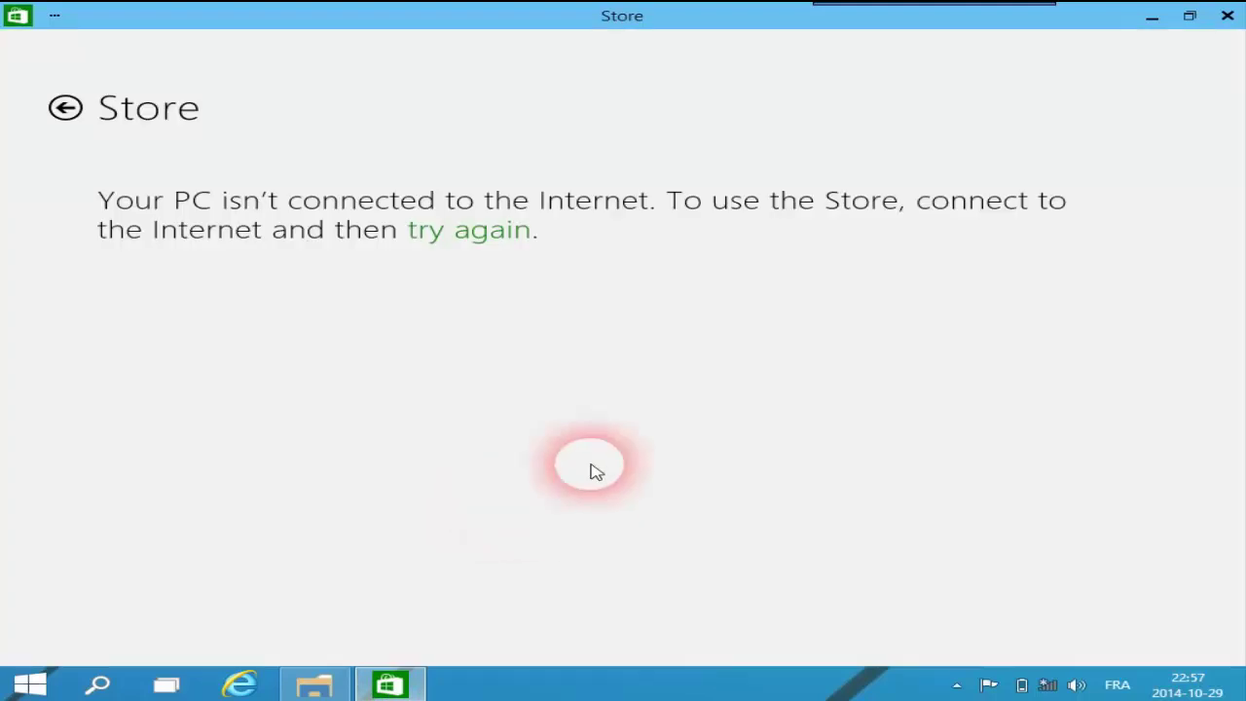
left_click(1194, 15)
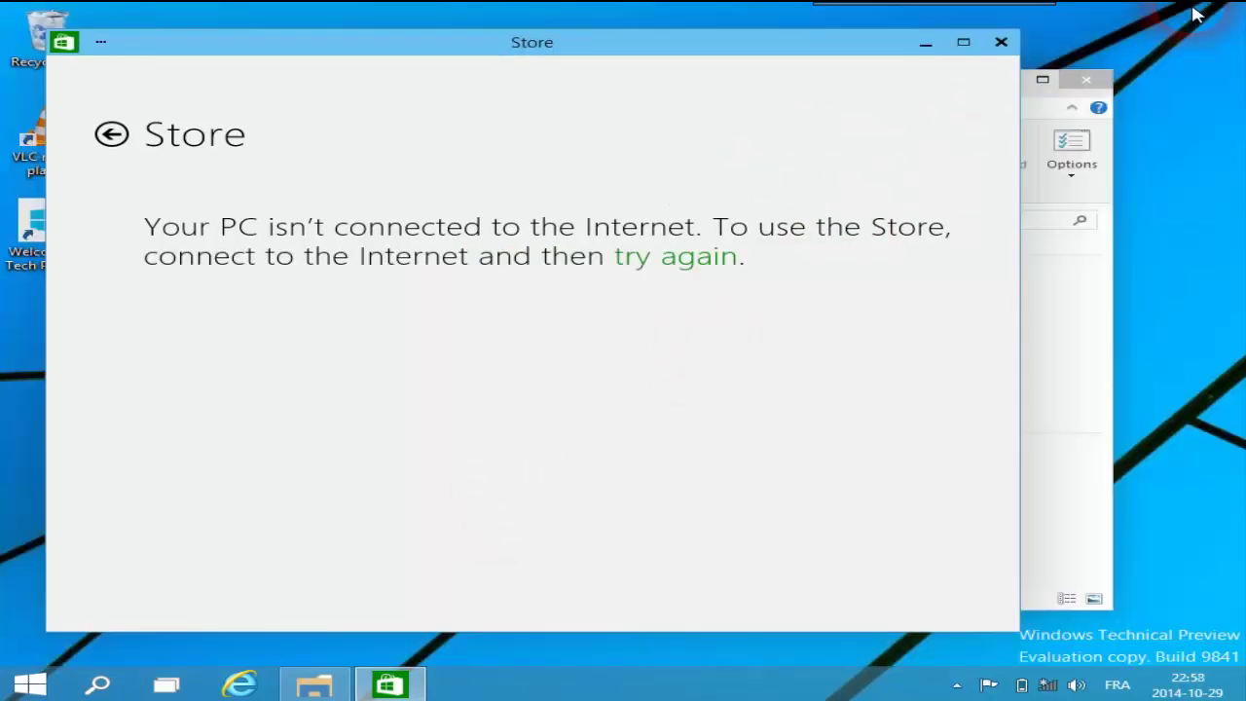
left_click(962, 41)
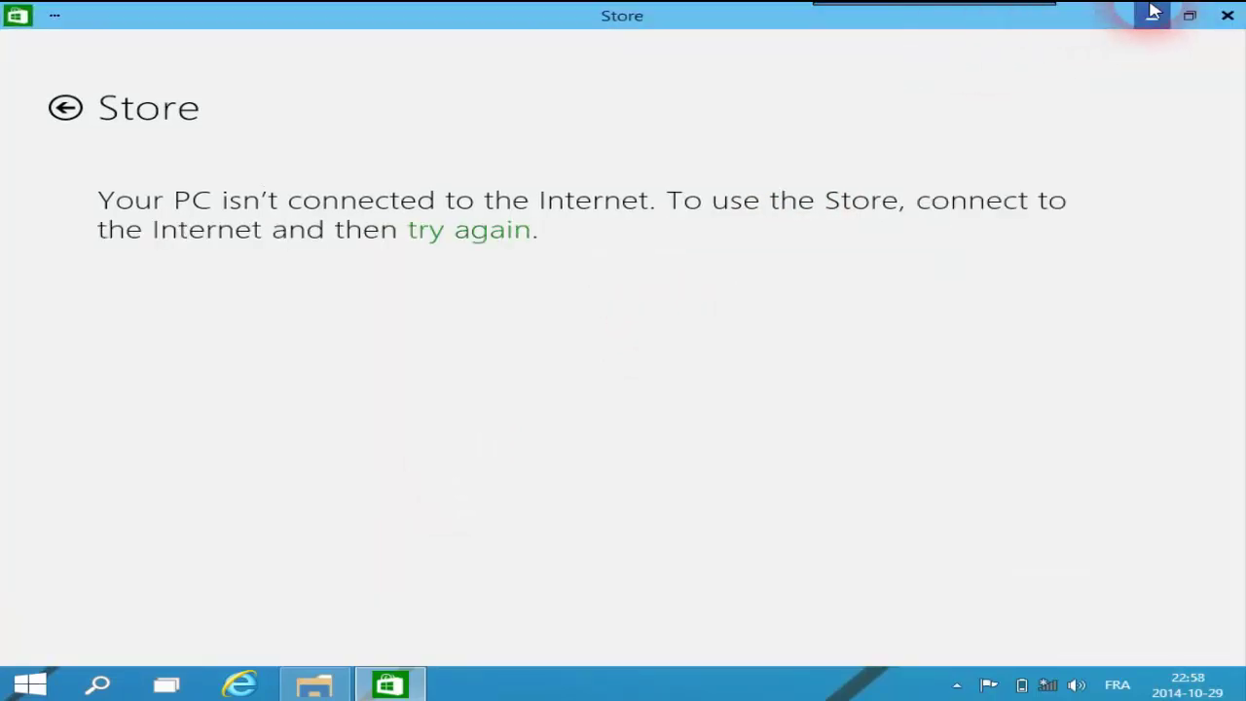
left_click(1189, 15)
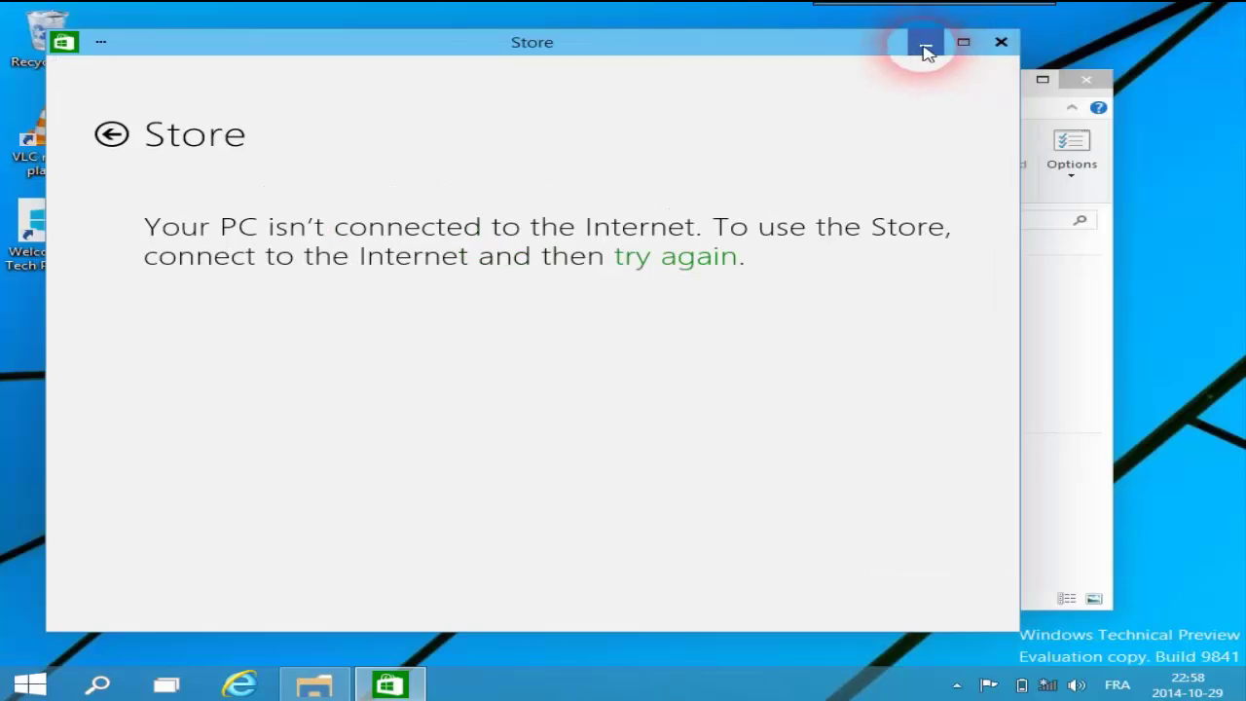
left_click(926, 44)
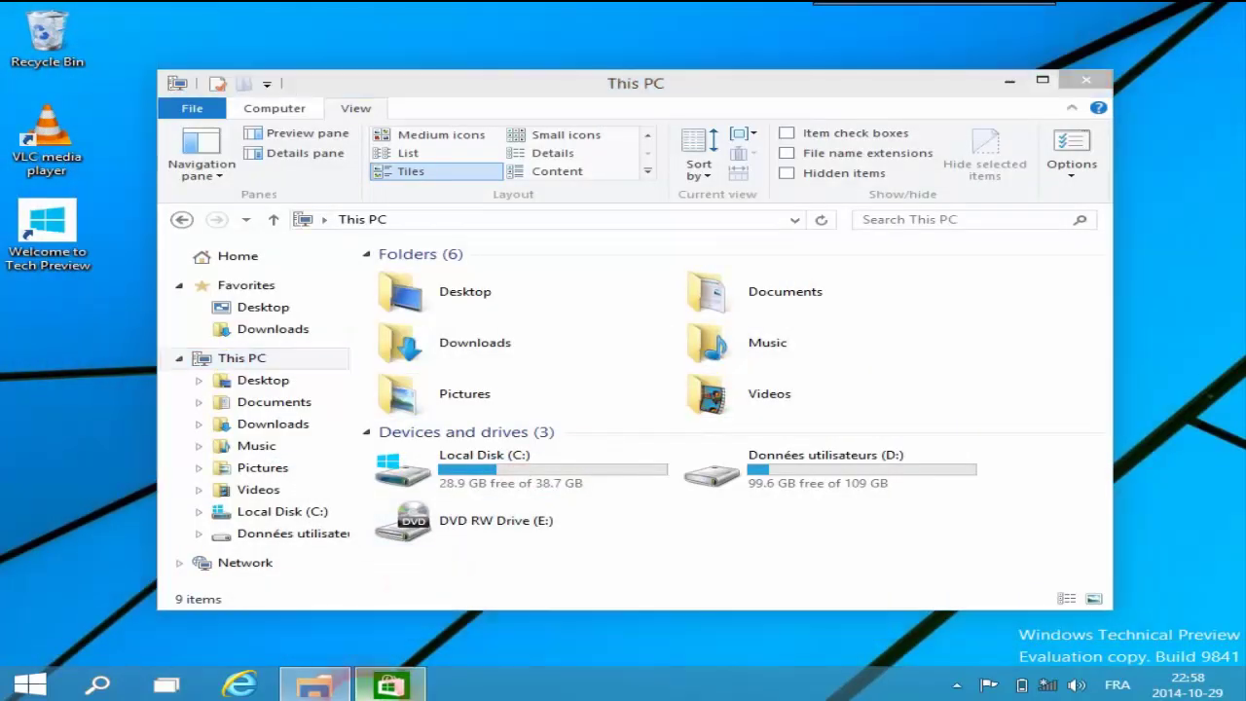
left_click(388, 684)
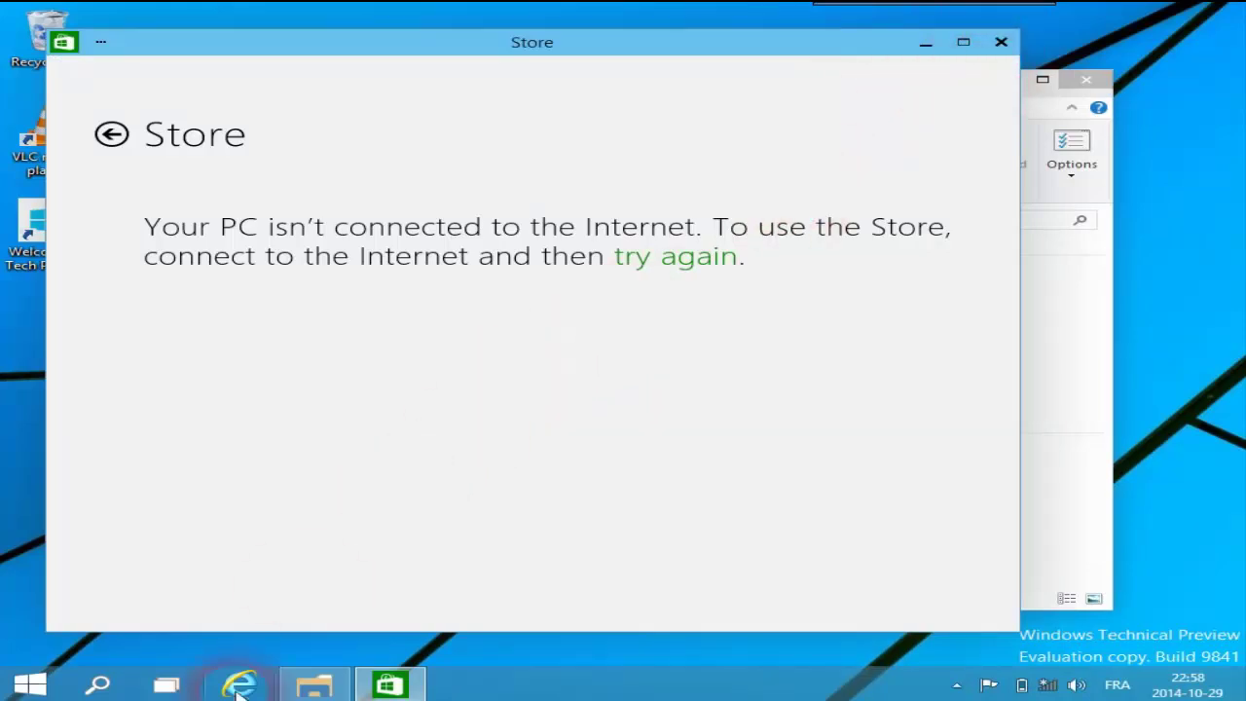
left_click(173, 686)
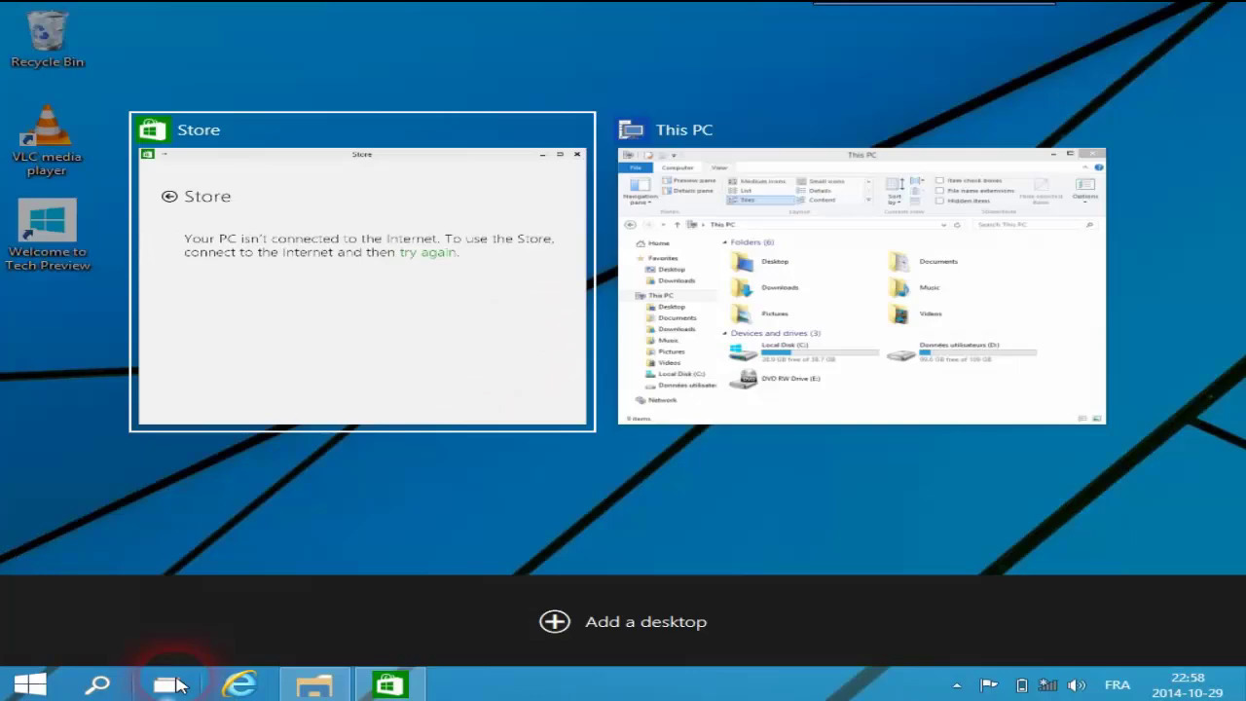
Step: Switch between This PC and Store via Task View and Alt+Tab, then close both windows
left_click(752, 337)
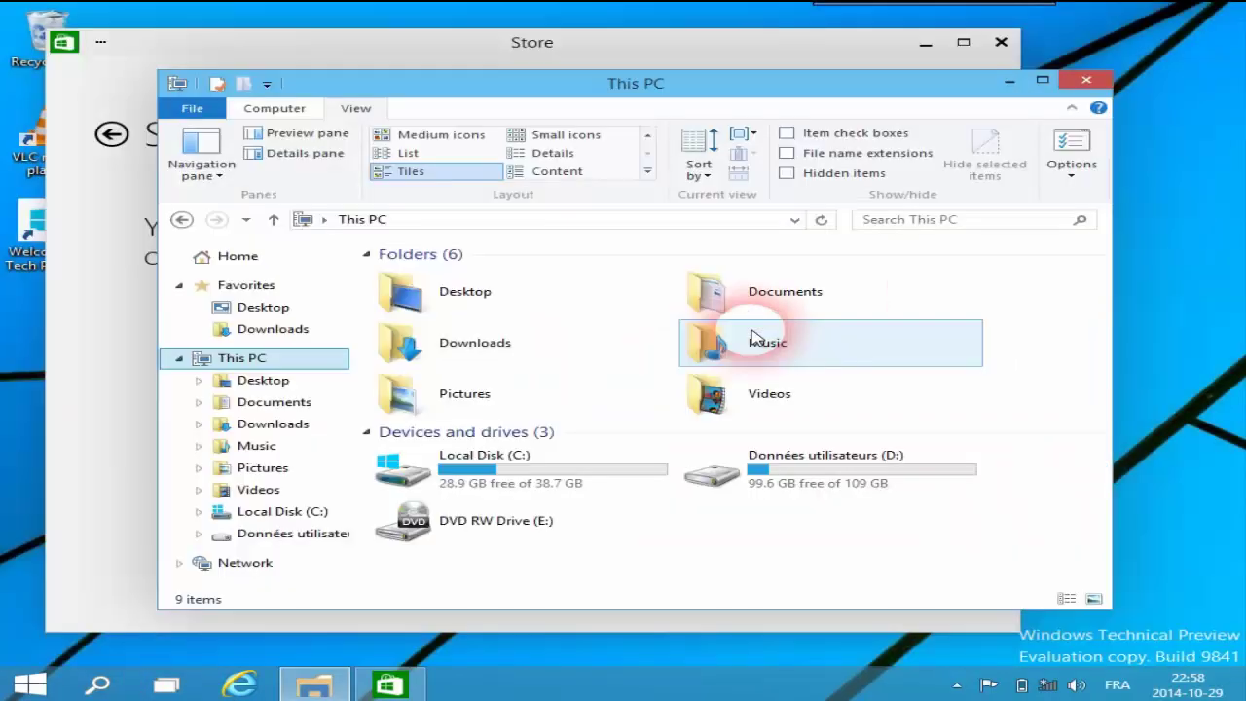
left_click(180, 683)
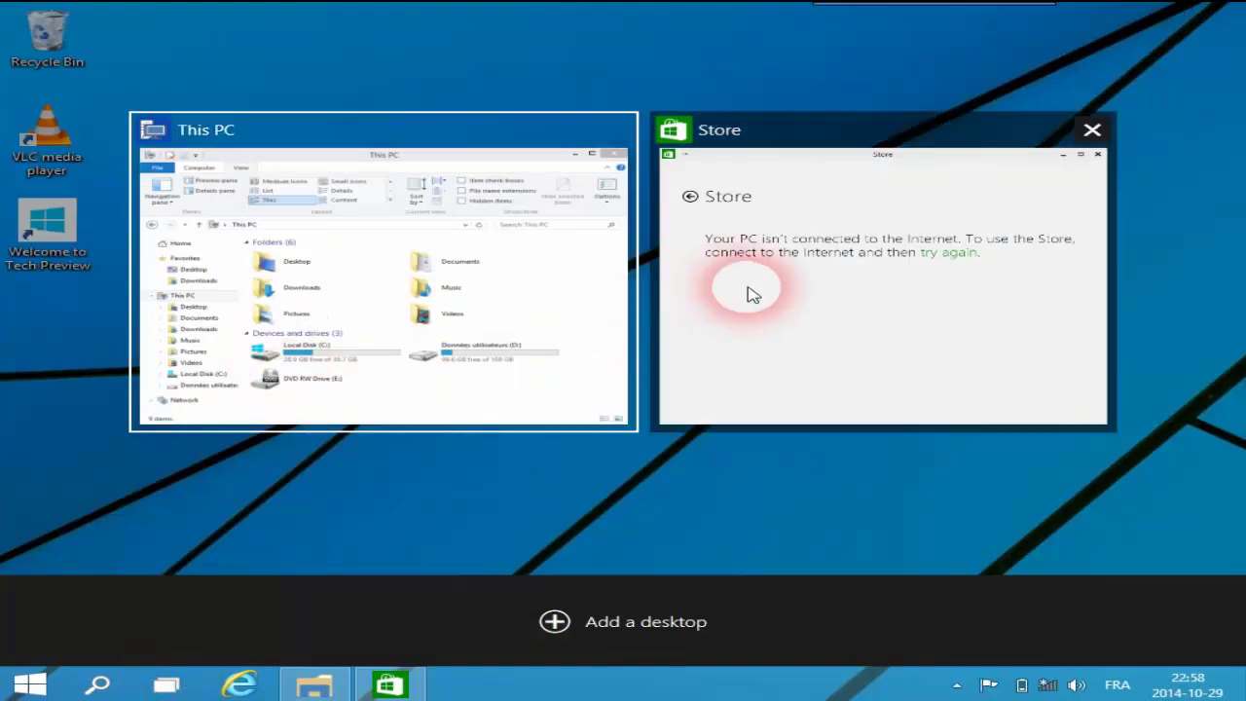
left_click(751, 295)
key("alt+Tab")
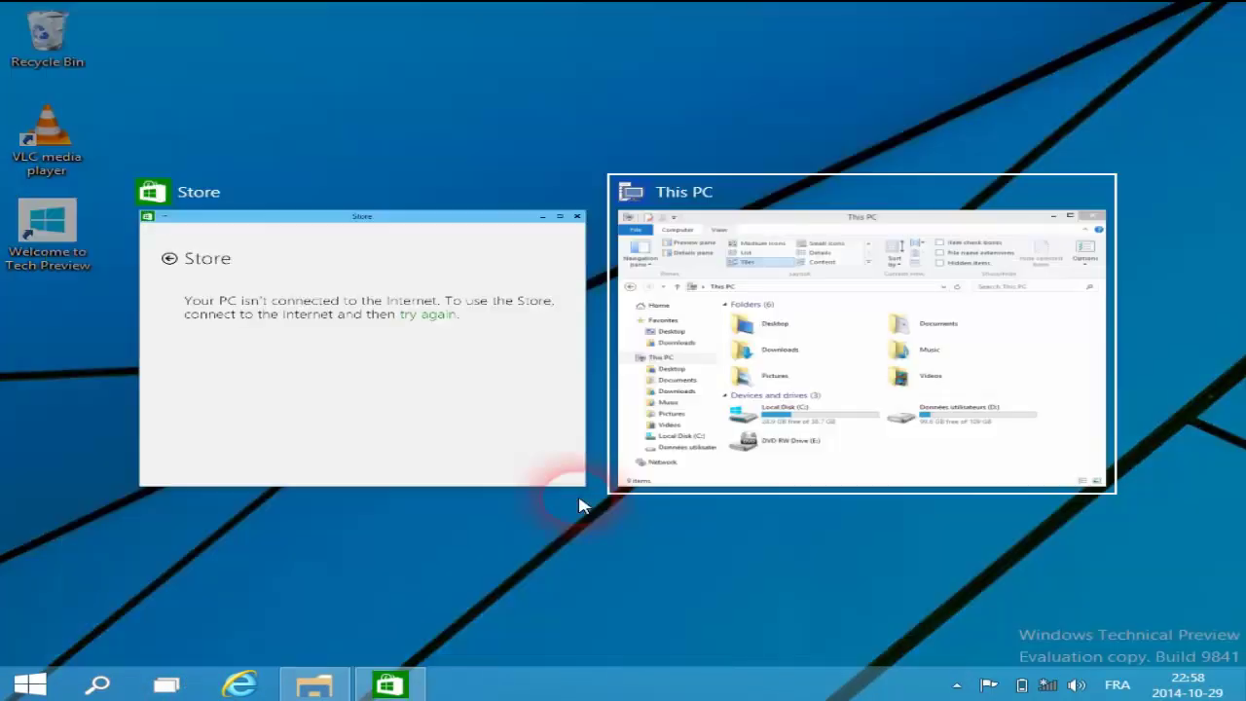
key("alt+Tab")
key("alt+Tab")
left_click(579, 498)
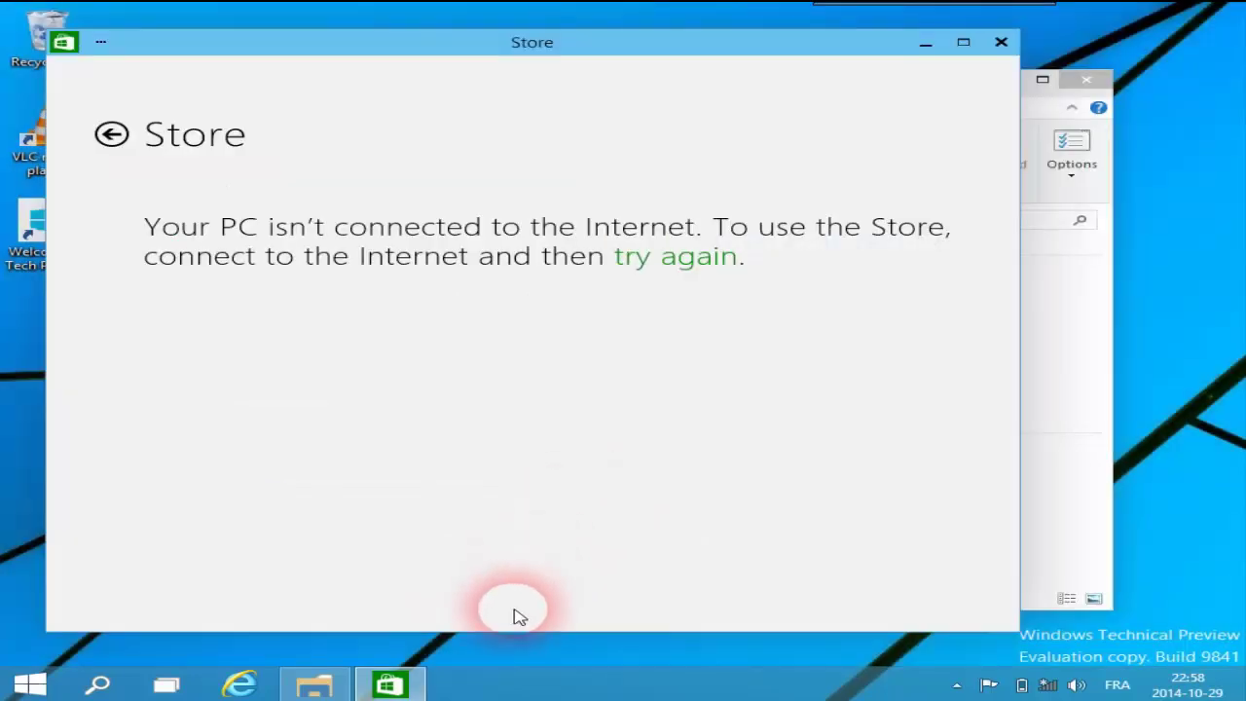
left_click(998, 49)
left_click(1085, 80)
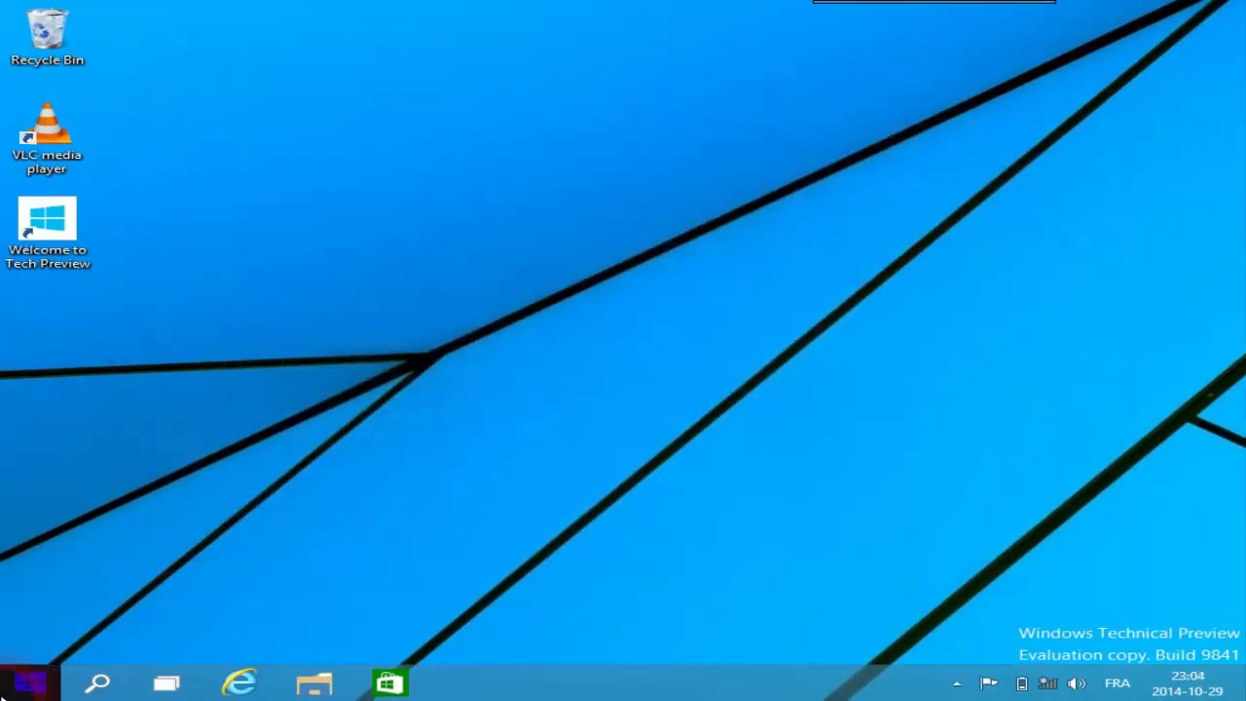
Step: Launch Command Prompt (Admin) from the Start button's right-click menu
right_click(14, 685)
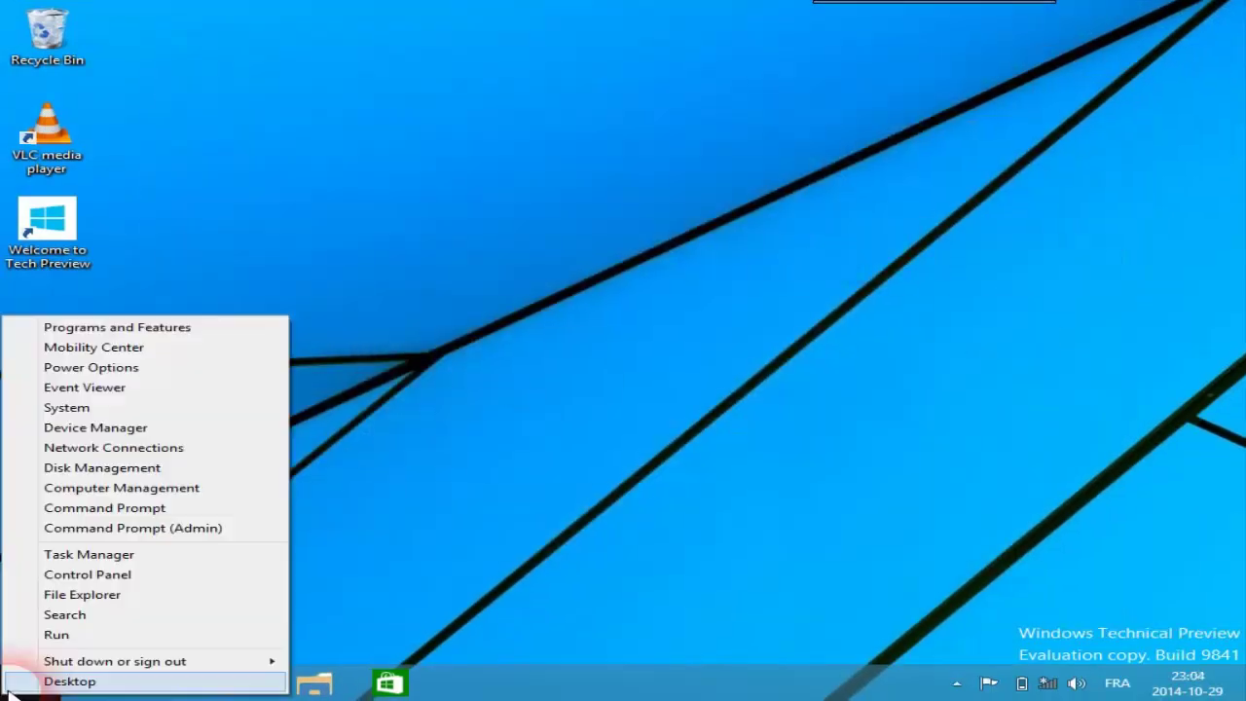
left_click(78, 531)
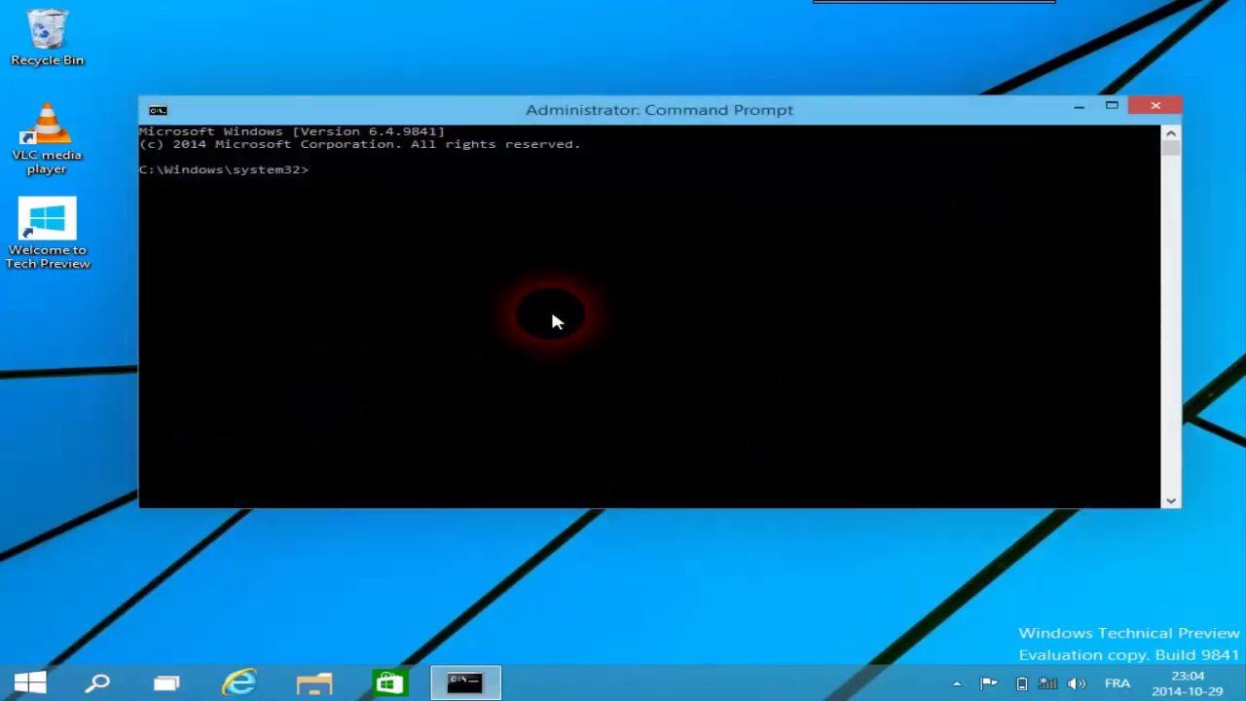
left_click(366, 568)
Step: Create a desktop text file named New Text Document and open it in Notepad
right_click(366, 567)
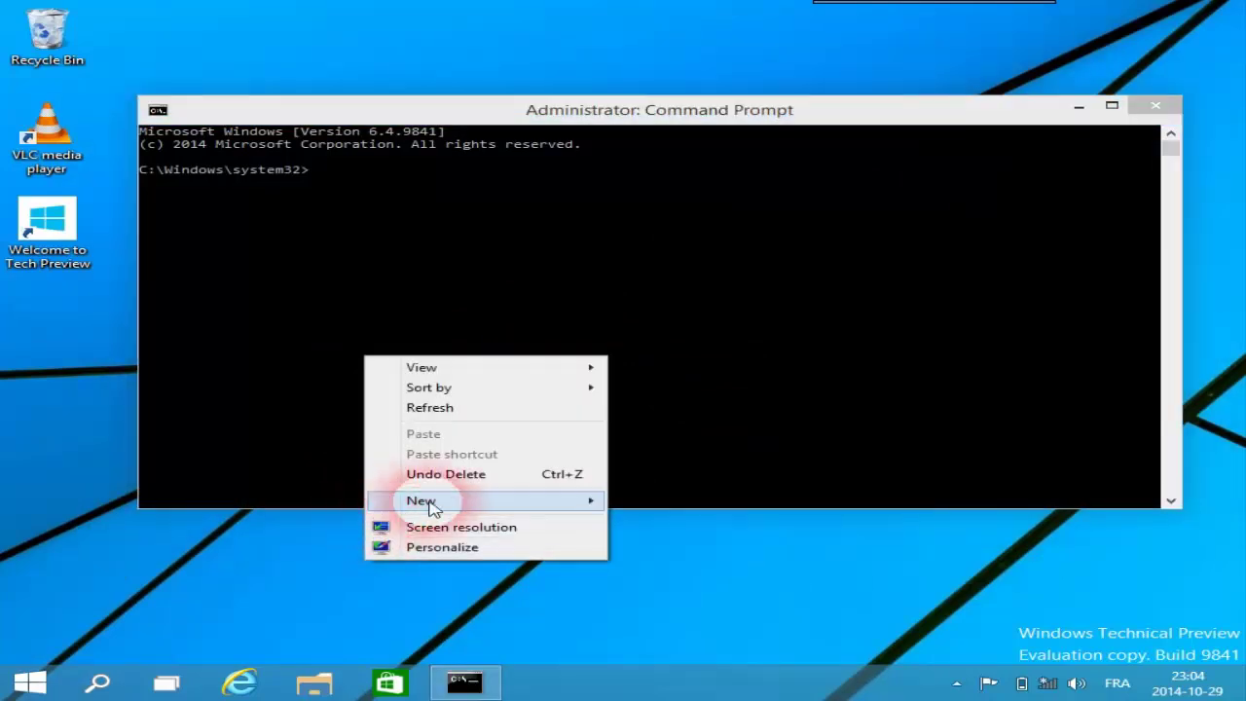
mouse_move(436, 500)
left_click(638, 627)
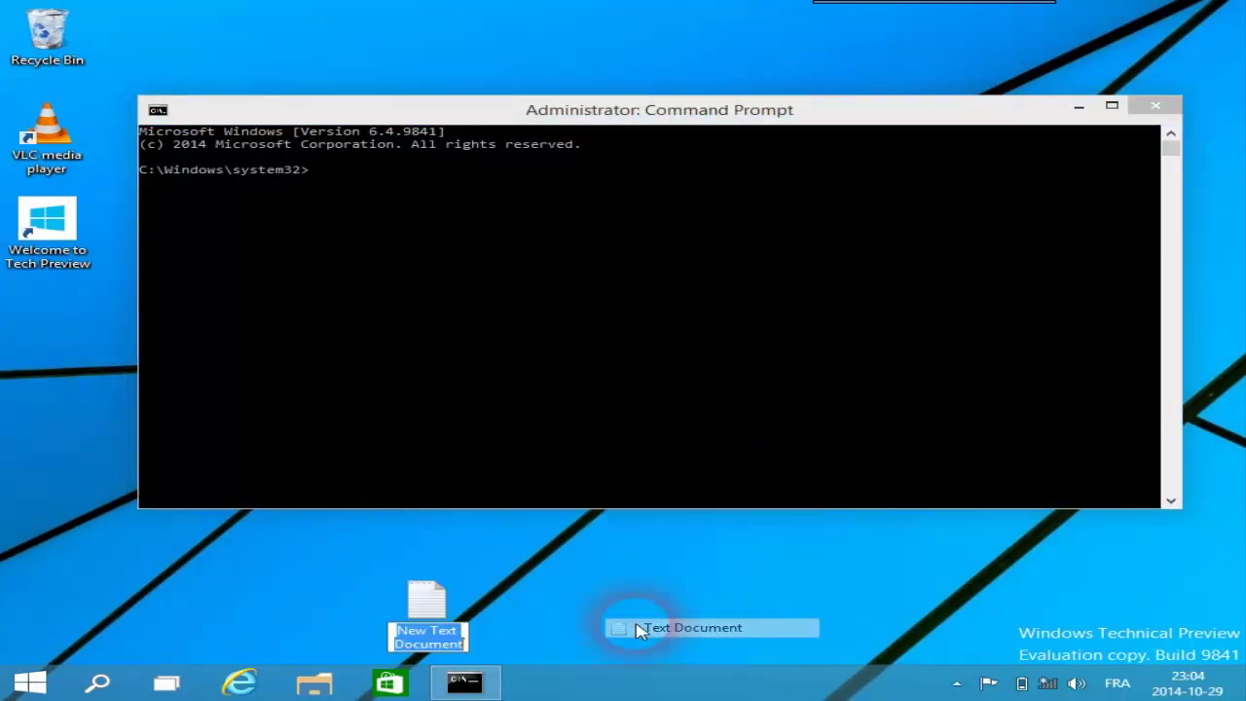
left_click(411, 602)
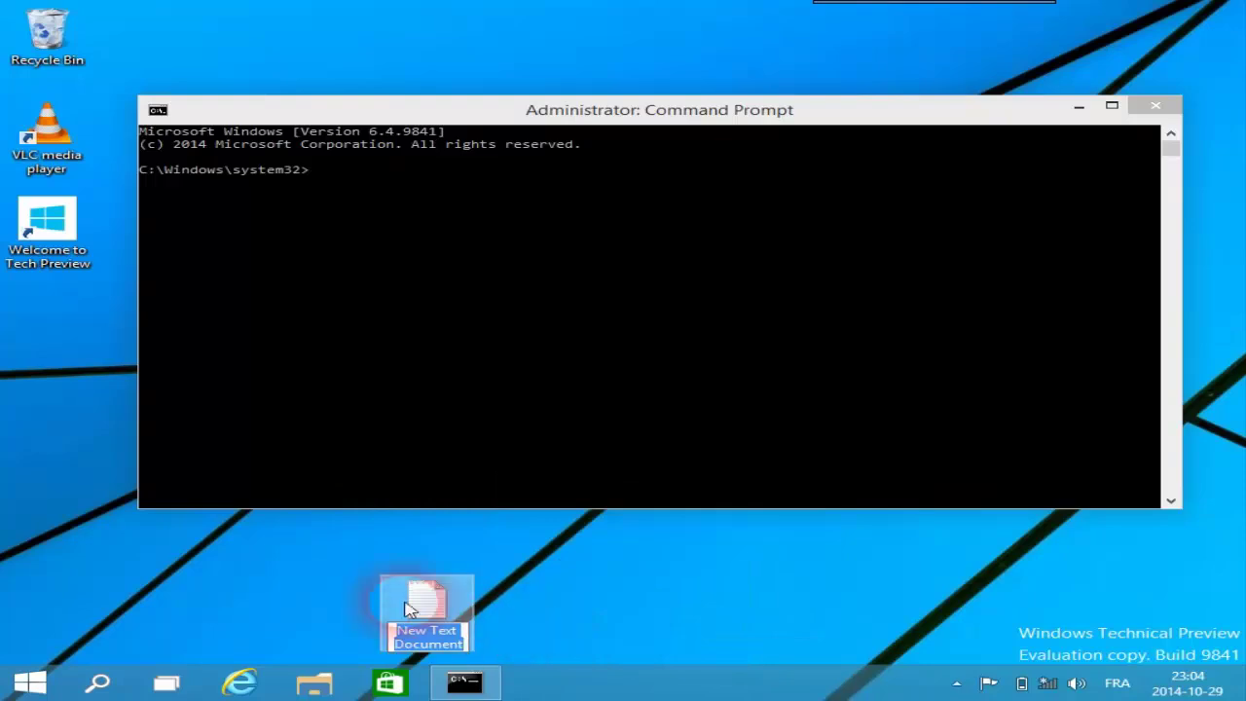
double_click(409, 609)
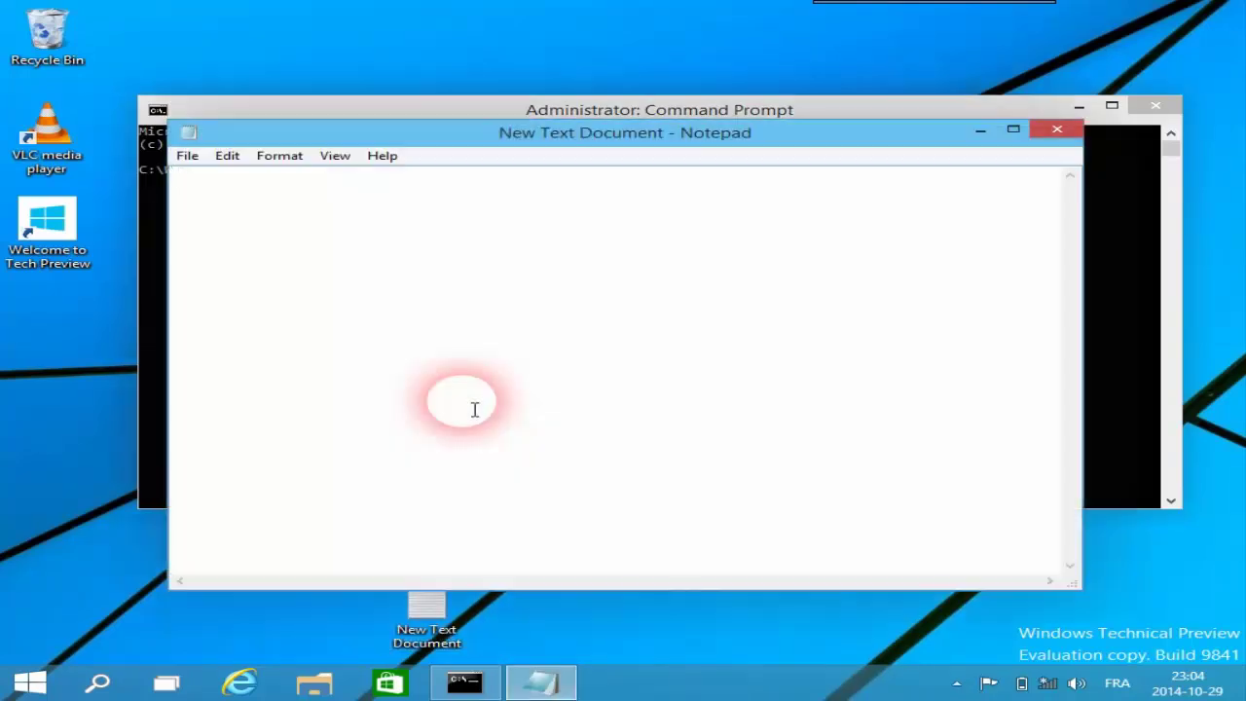
type("www.lbataltech")
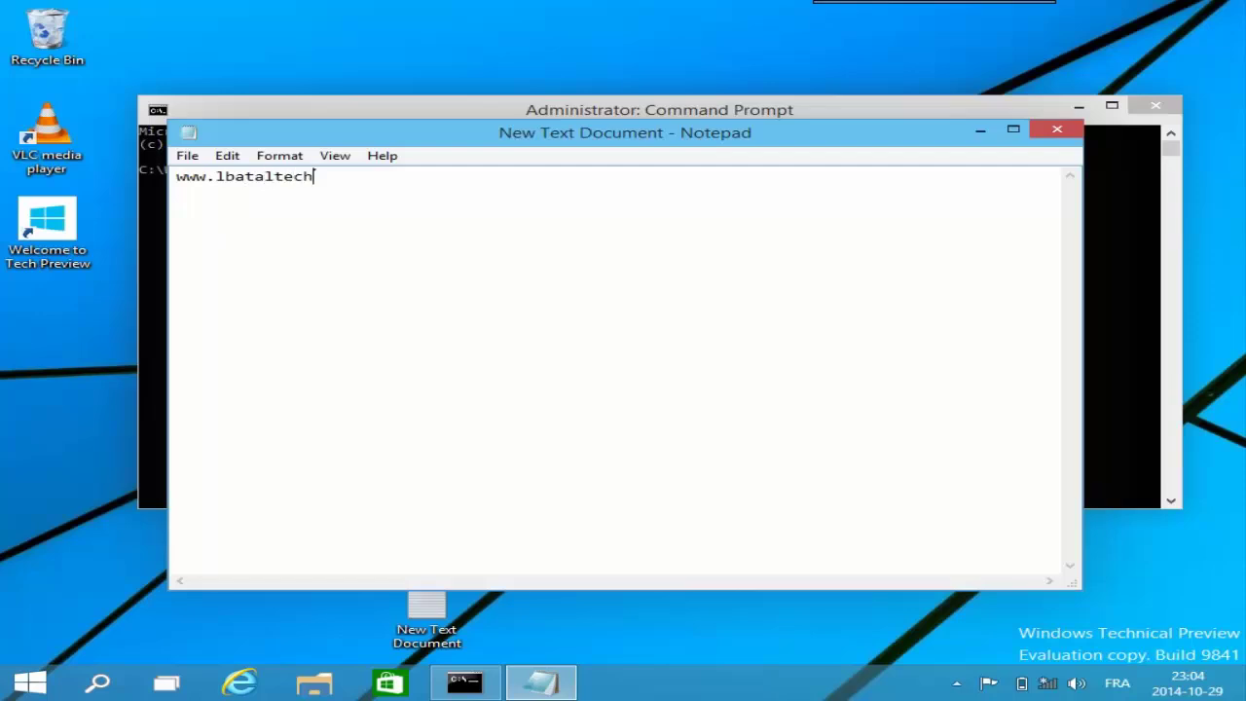
type("logspot.com")
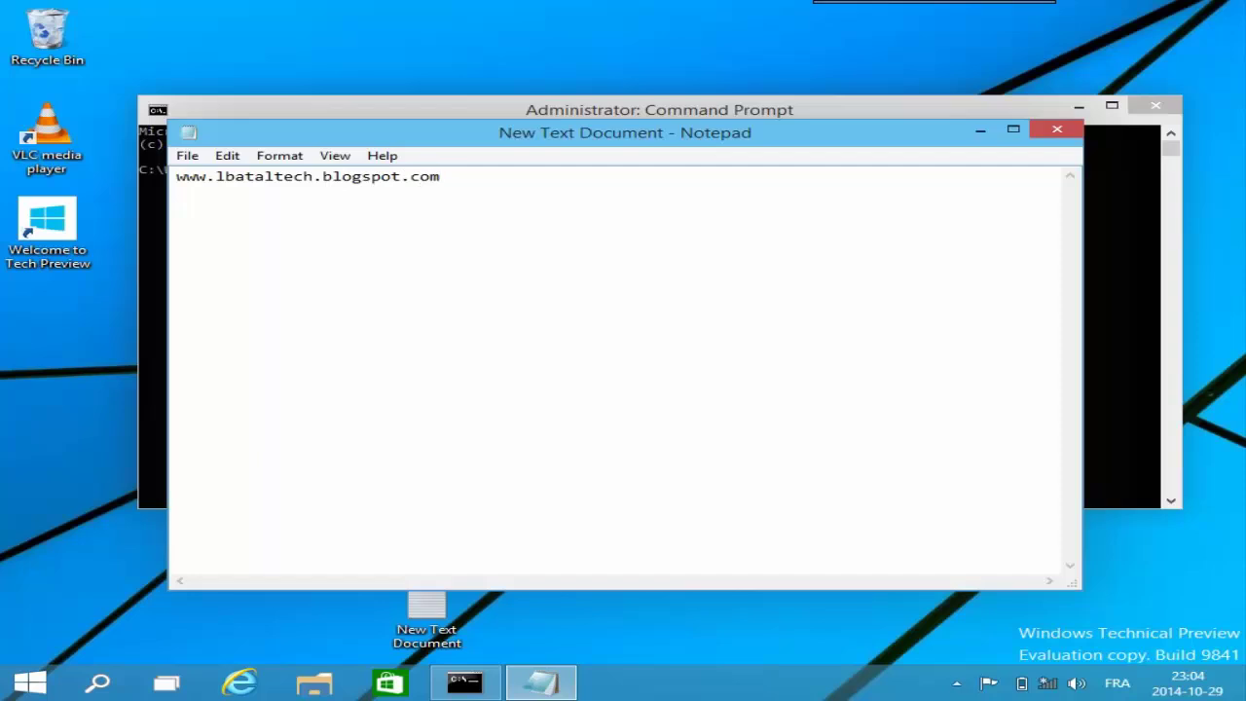
key("ctrl+a")
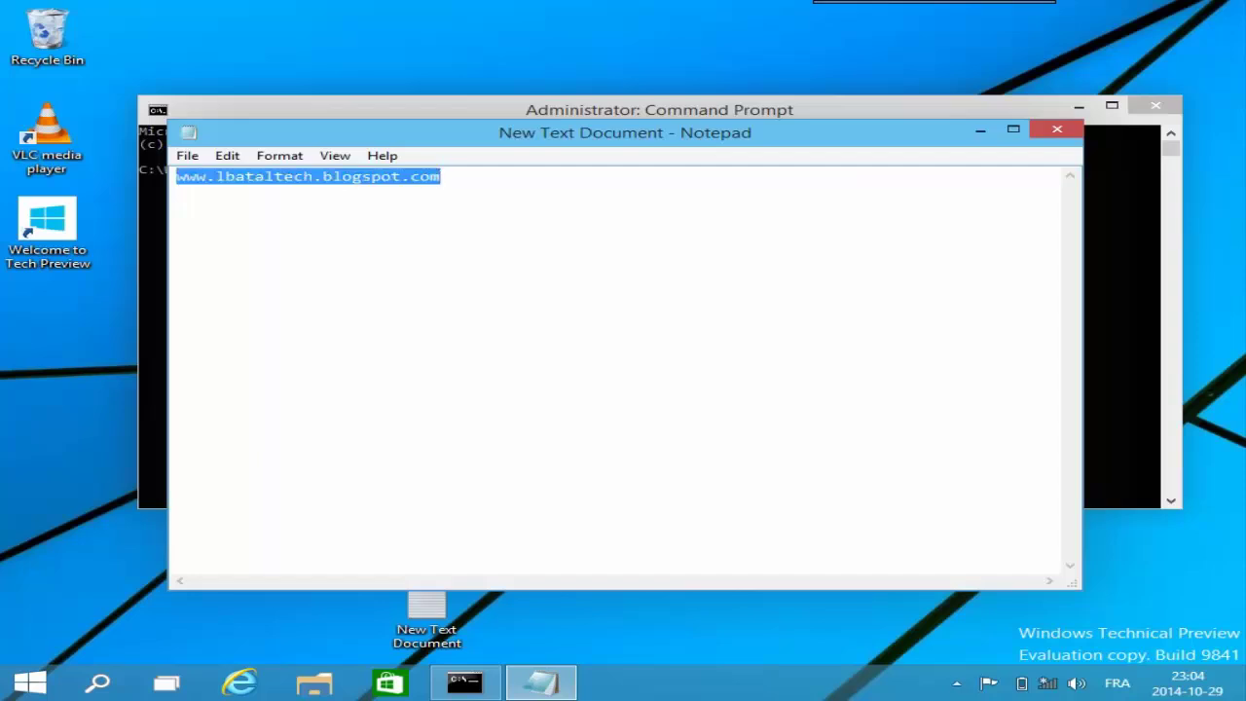
right_click(360, 180)
left_click(394, 234)
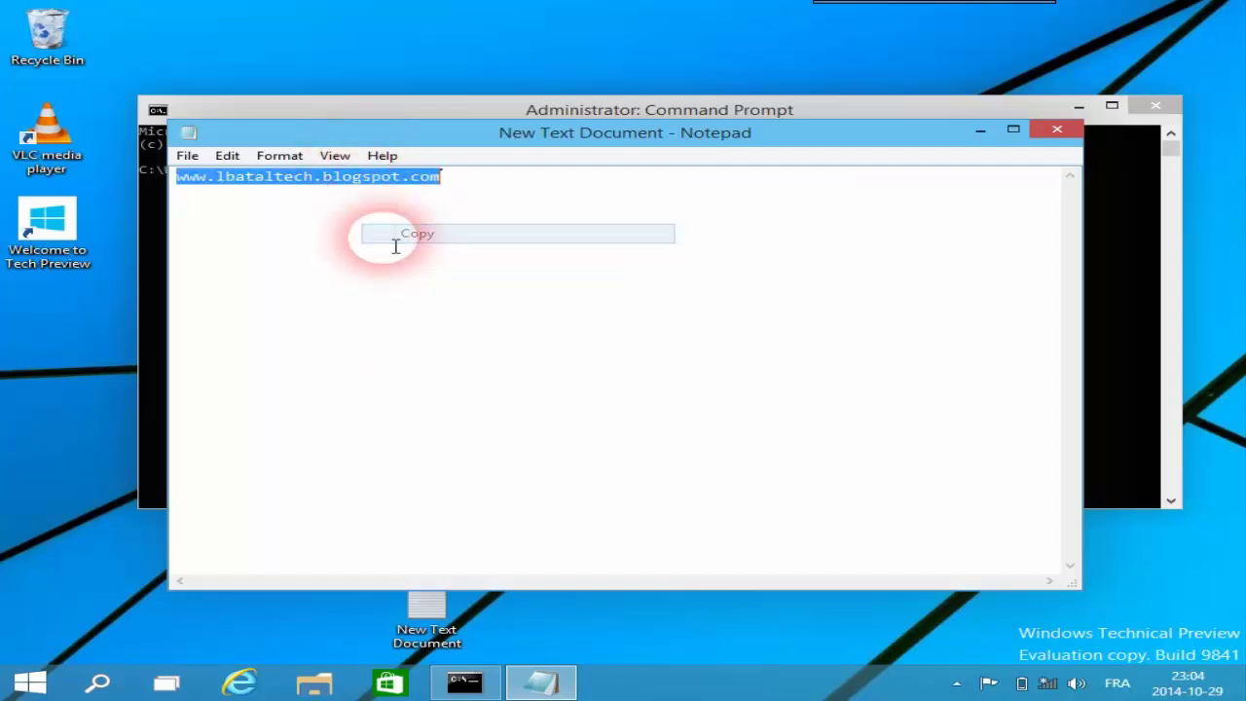
left_click(149, 197)
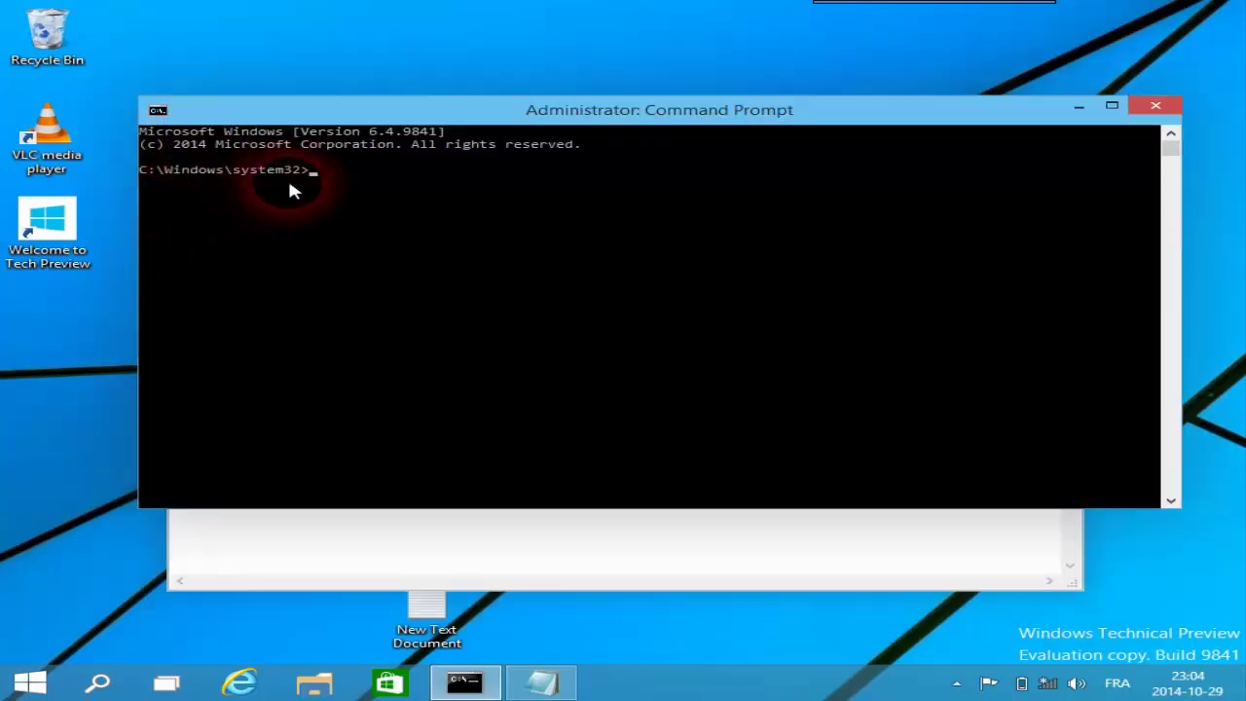
left_click(347, 172)
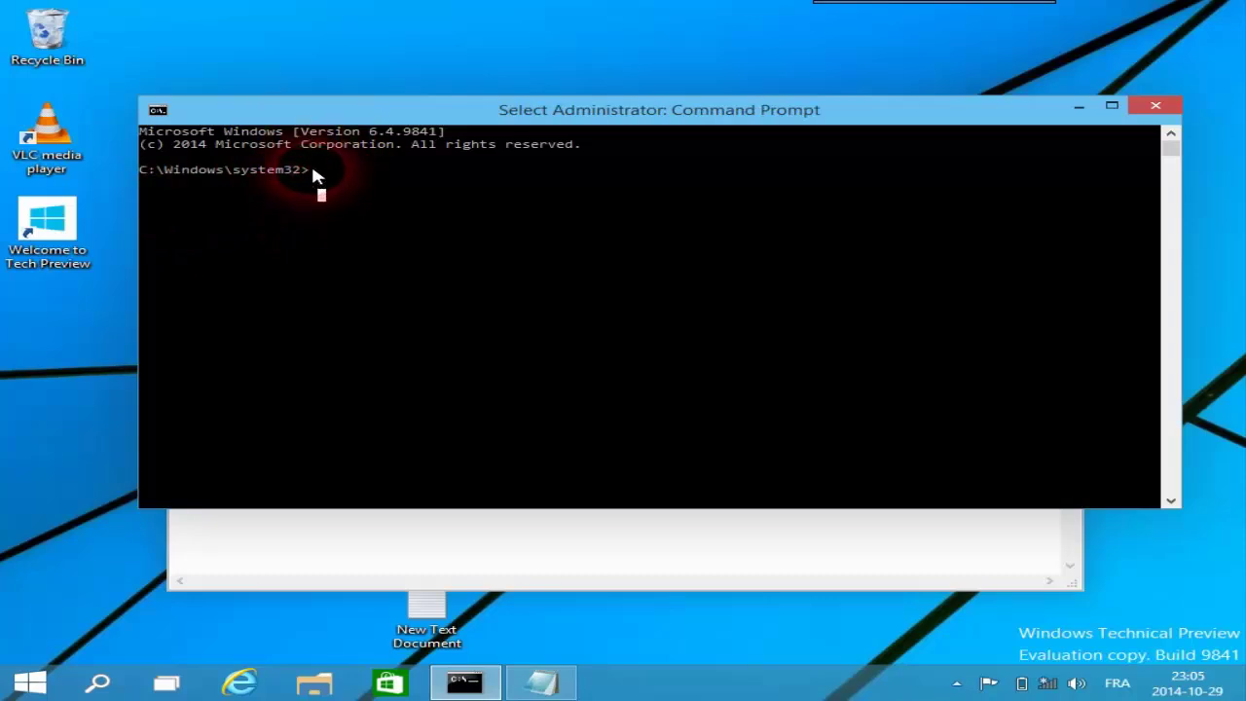
right_click(356, 202)
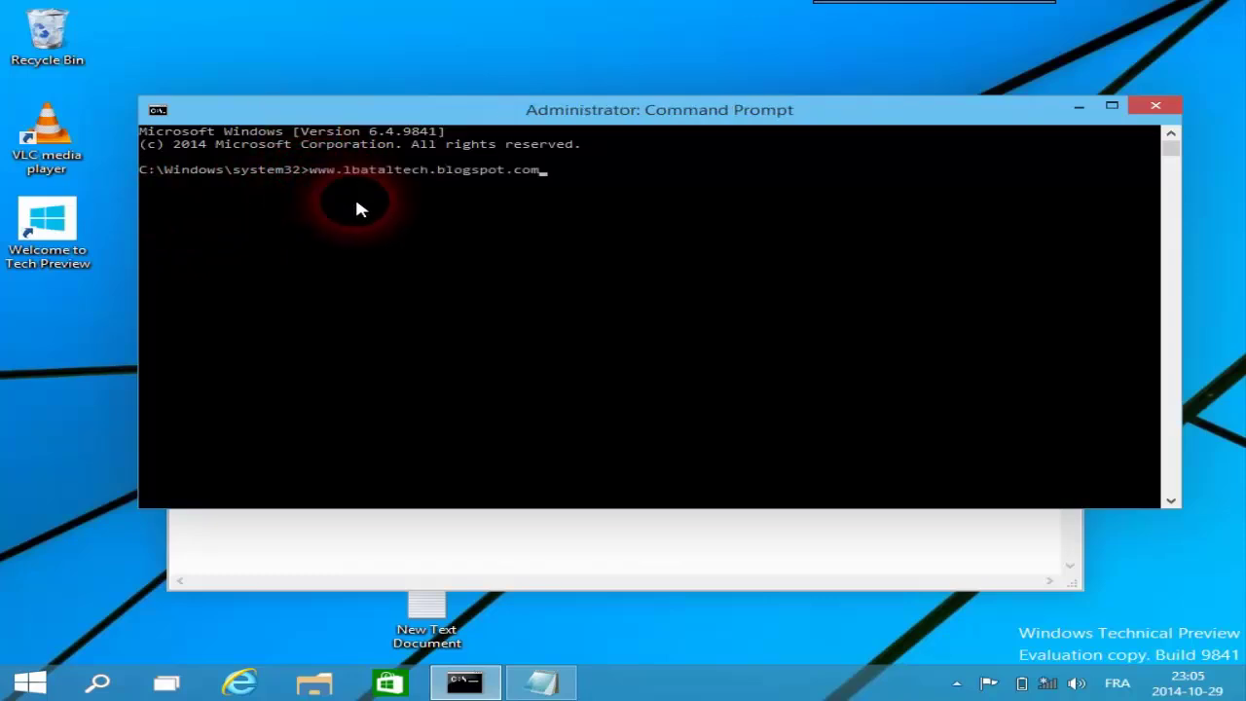
right_click(543, 177)
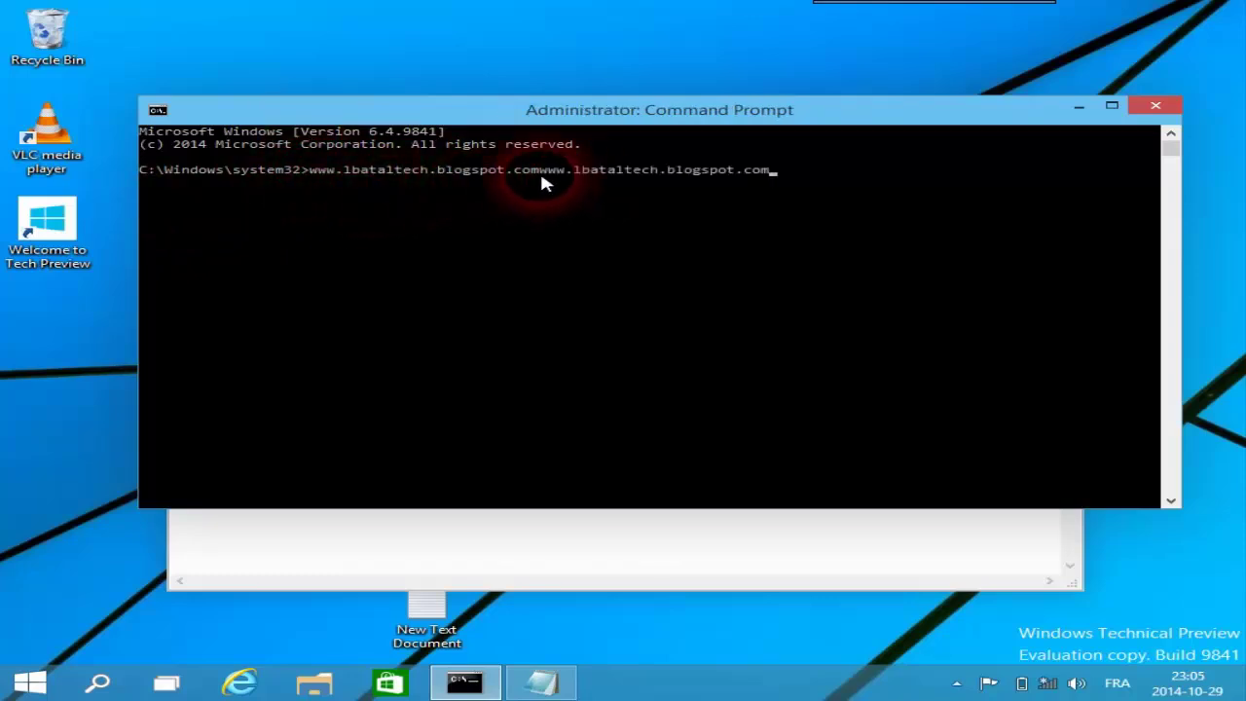
right_click(820, 186)
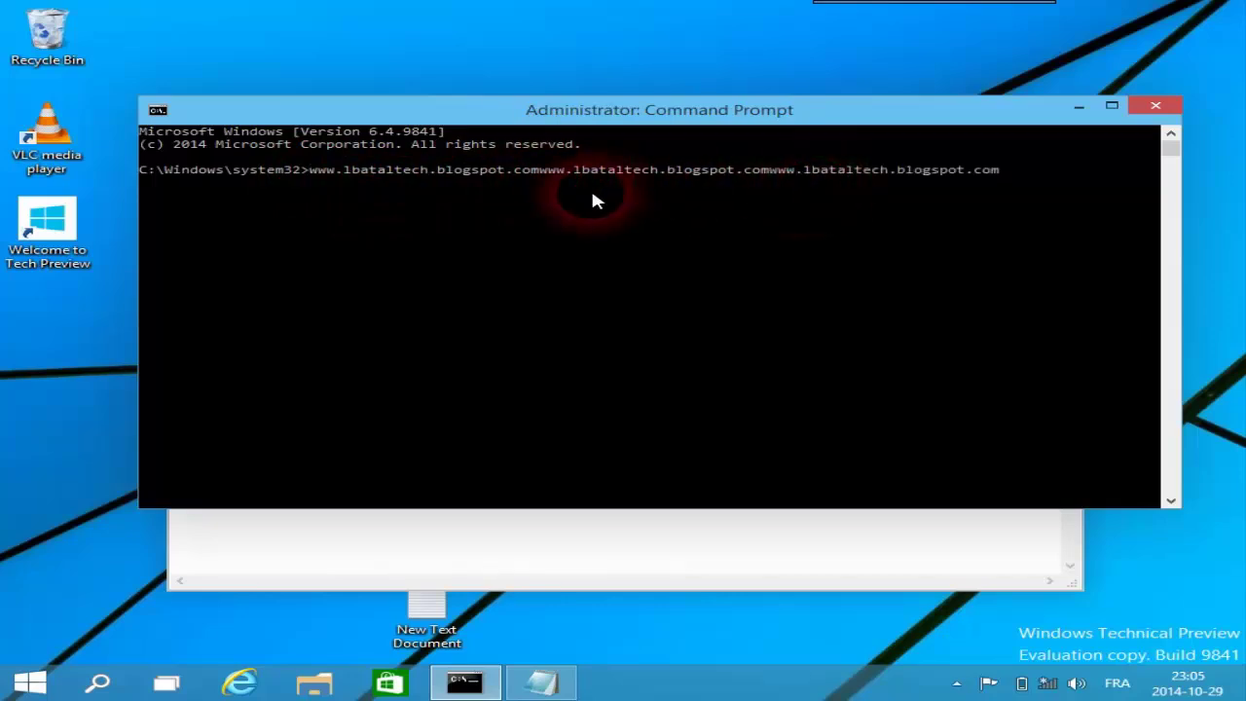
key("BackSpace")
key("BackSpace")
key("BackSpace")
key("BackSpace")
key("BackSpace")
key("BackSpace")
key("BackSpace")
key("BackSpace")
key("BackSpace")
key("BackSpace")
key("BackSpace")
key("BackSpace")
key("BackSpace")
key("BackSpace")
key("BackSpace")
key("BackSpace")
key("BackSpace")
key("BackSpace")
key("BackSpace")
key("BackSpace")
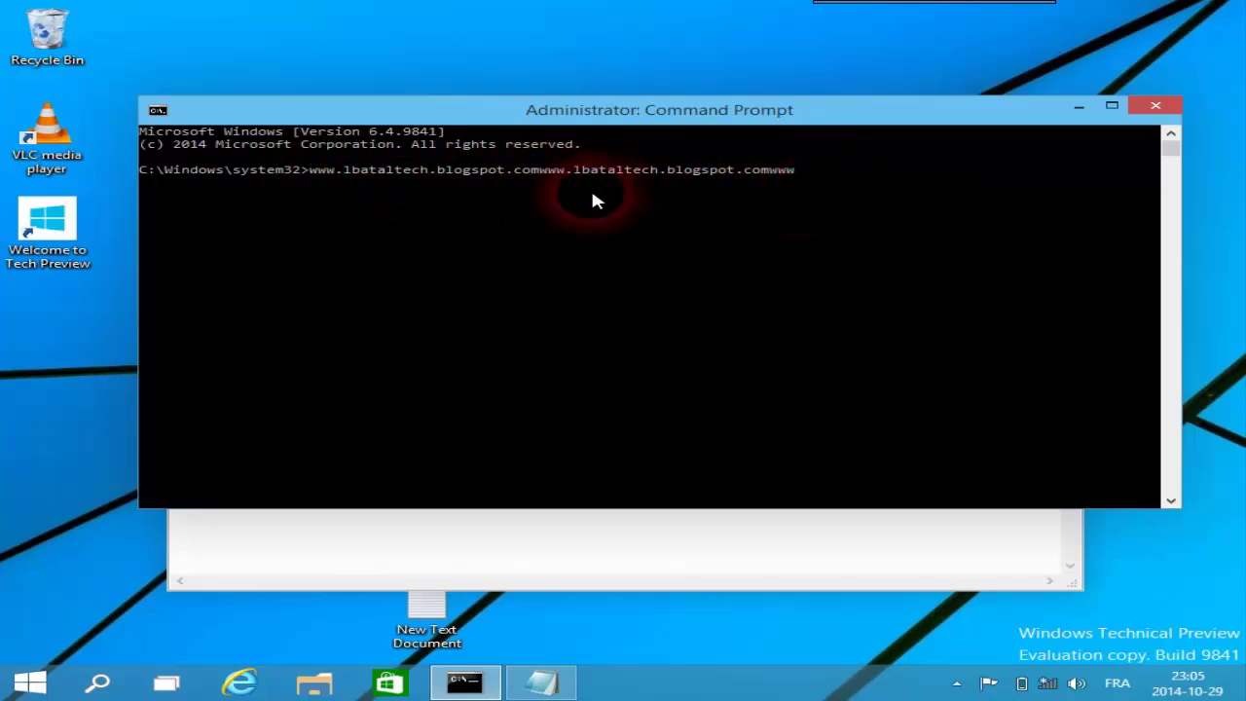
key("BackSpace")
key("BackSpace")
key("BackSpace")
key("BackSpace")
key("BackSpace")
key("BackSpace")
key("BackSpace")
key("BackSpace")
key("BackSpace")
key("BackSpace")
key("BackSpace")
key("BackSpace")
key("BackSpace")
key("BackSpace")
key("BackSpace")
key("BackSpace")
key("BackSpace")
key("BackSpace")
key("BackSpace")
key("BackSpace")
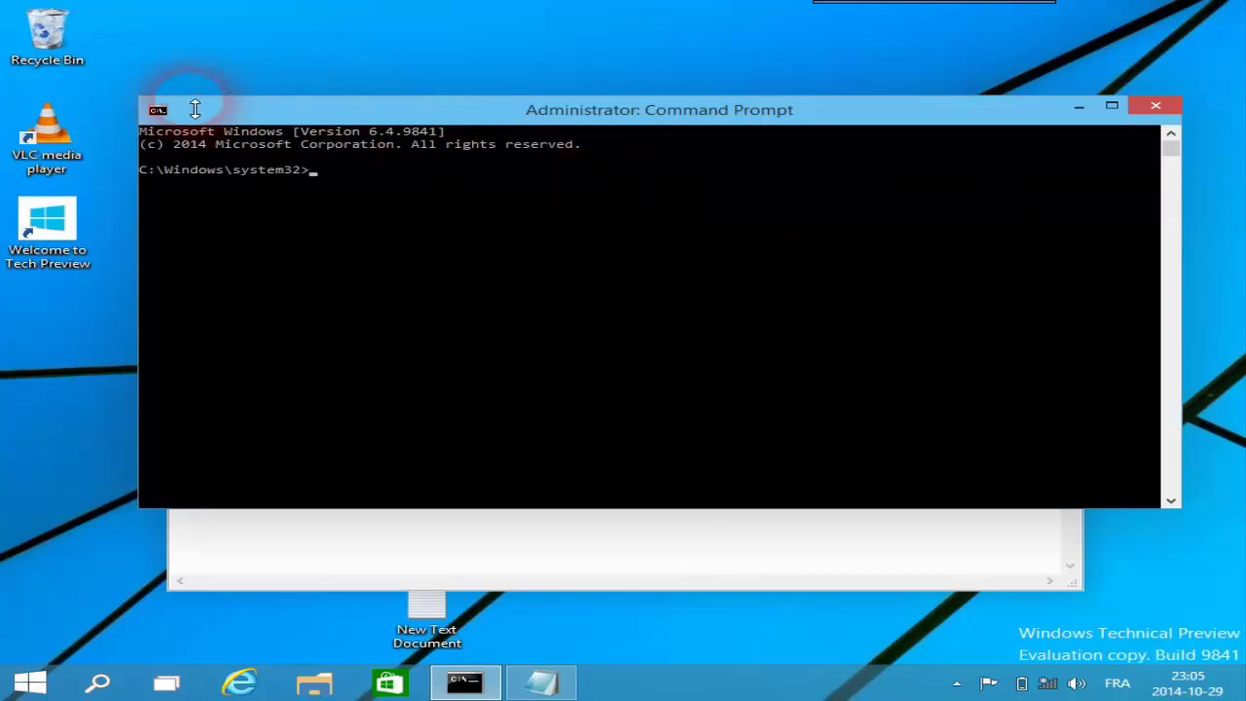
left_click(157, 111)
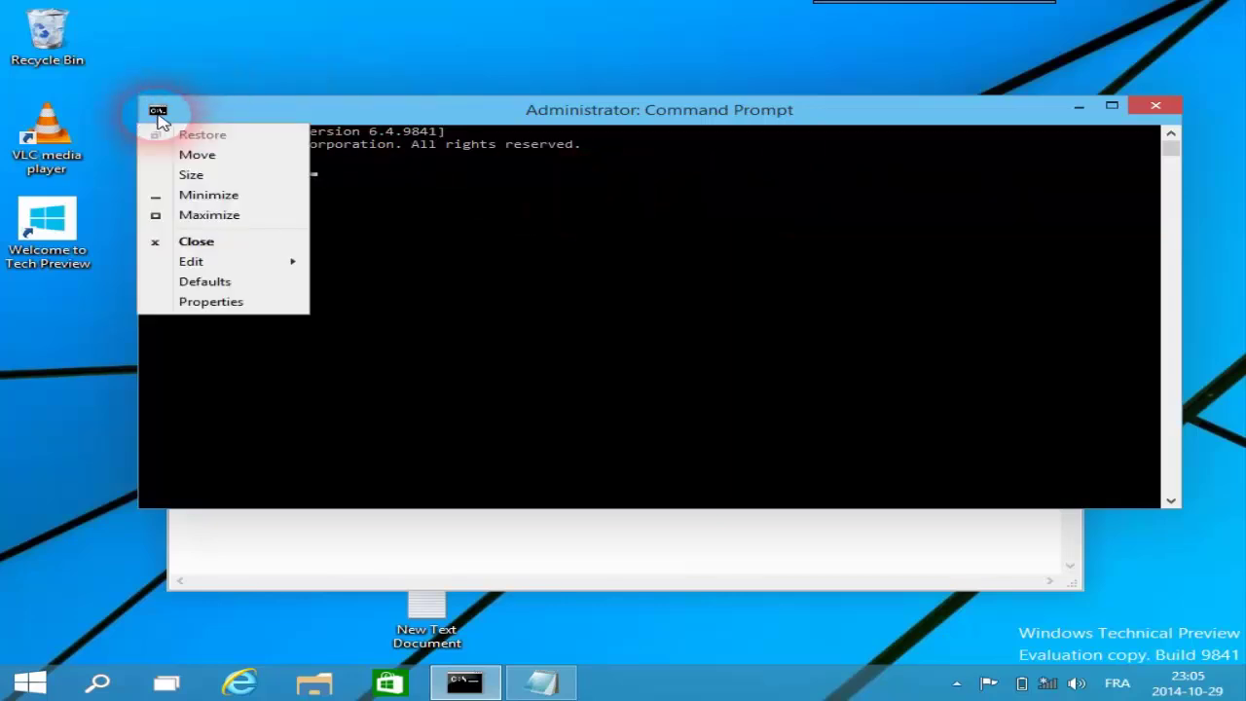
left_click(197, 303)
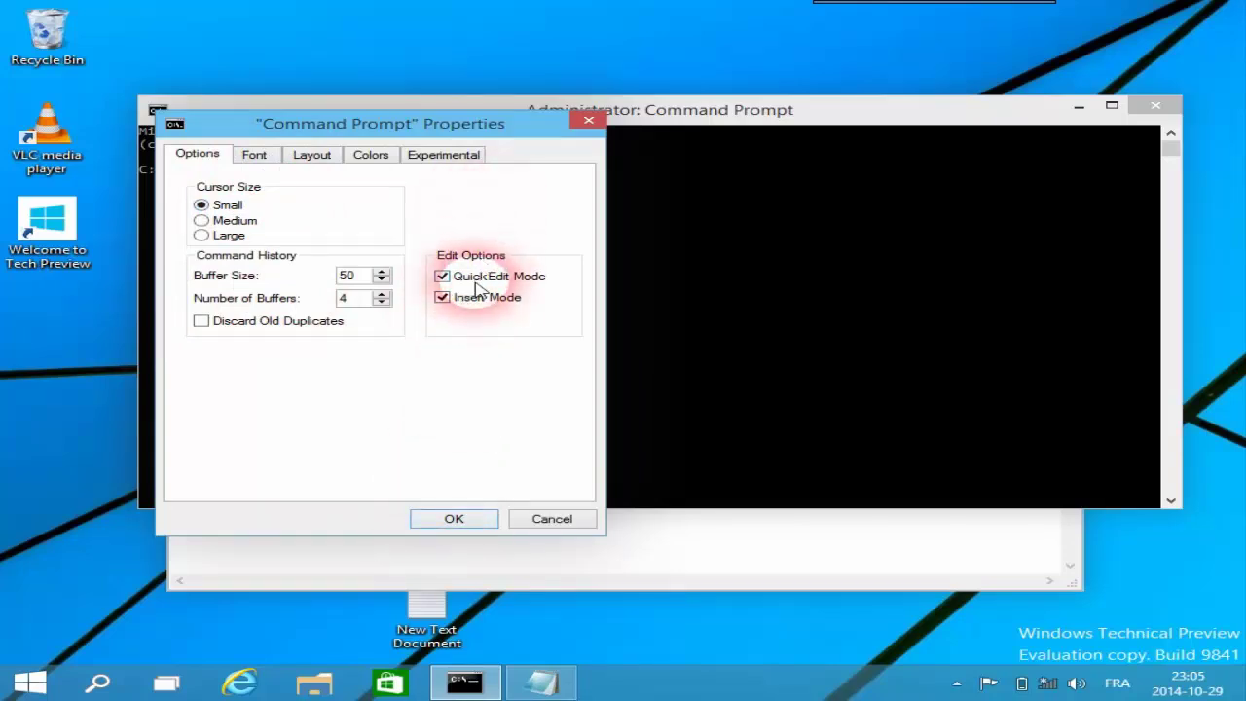
left_click(420, 519)
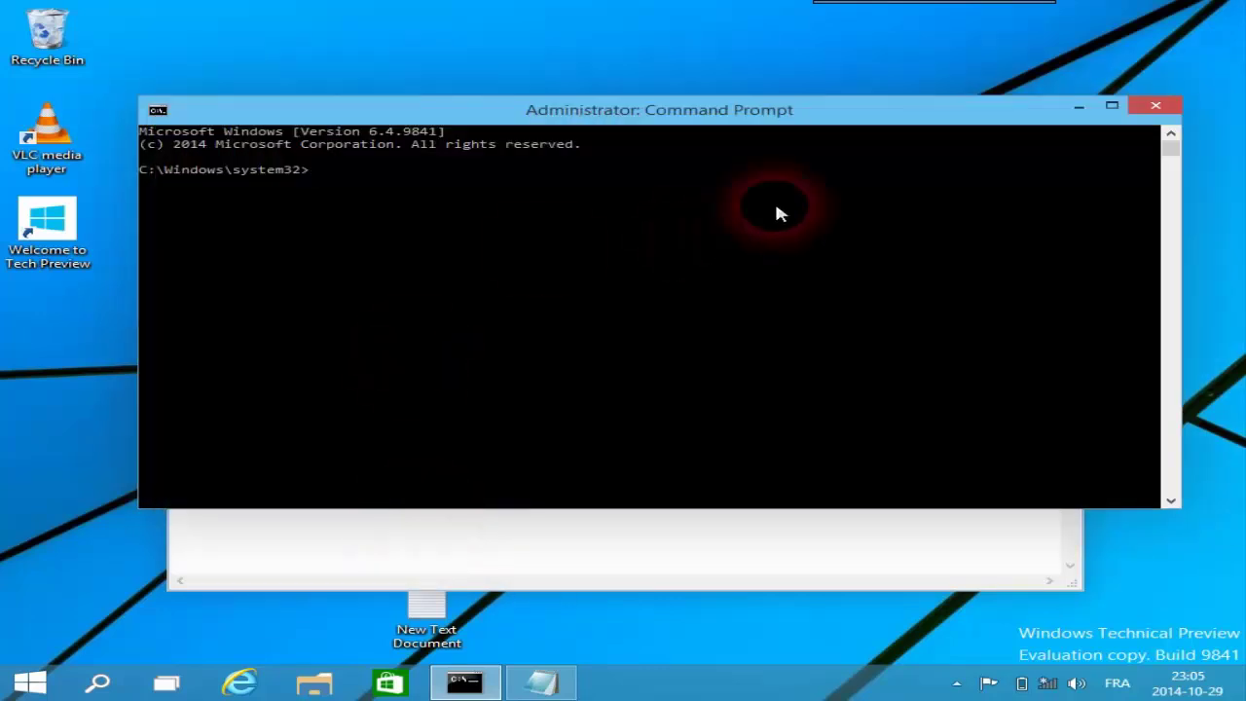
Step: Close Command Prompt and Notepad, discarding the unsaved text
left_click(1149, 107)
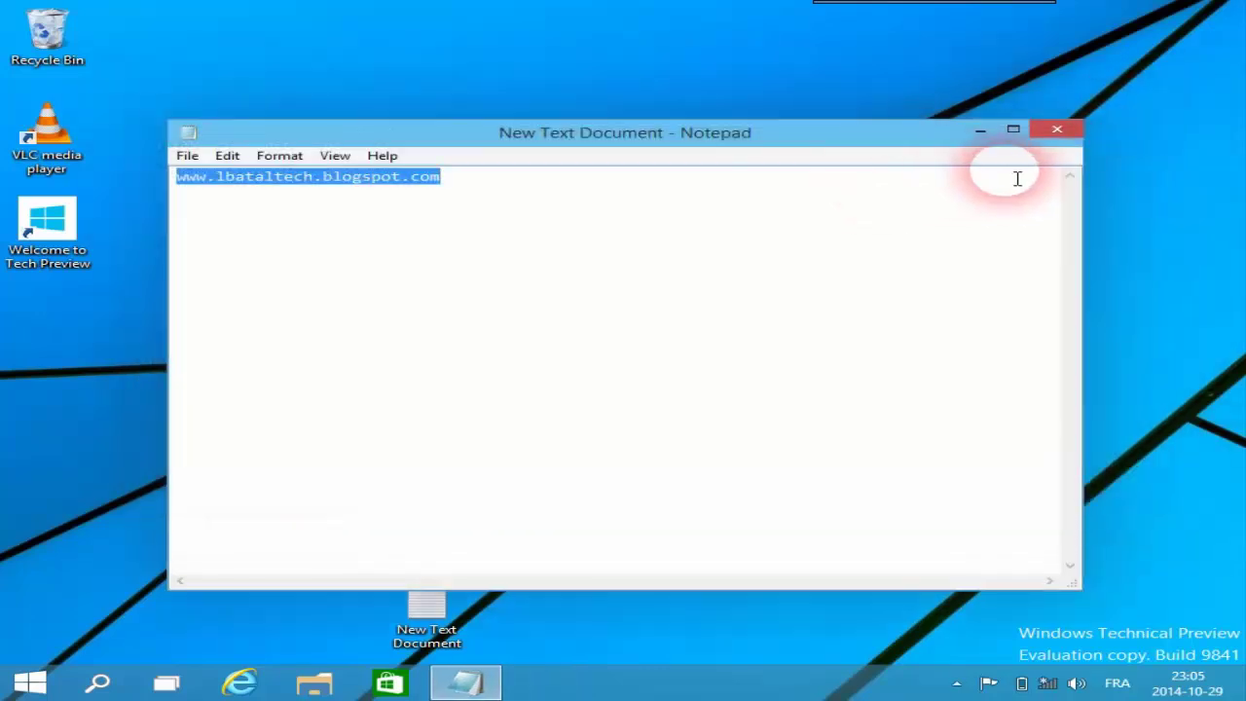
left_click(1051, 129)
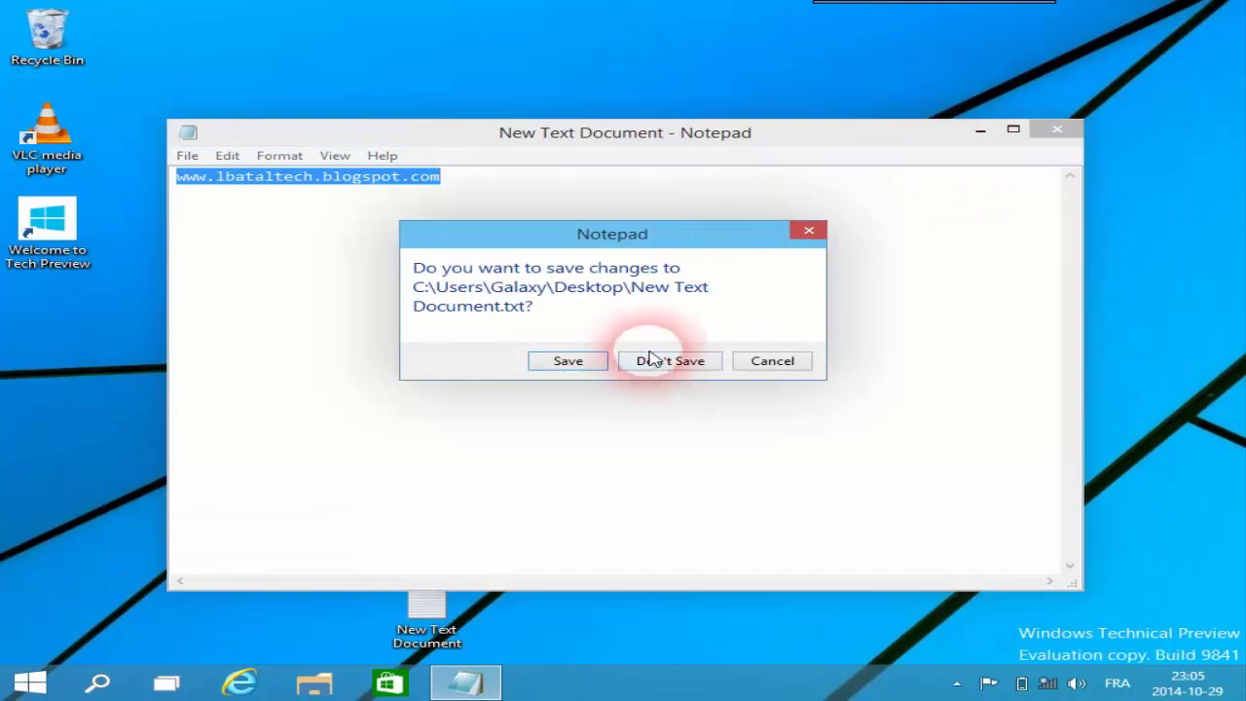
left_click(649, 368)
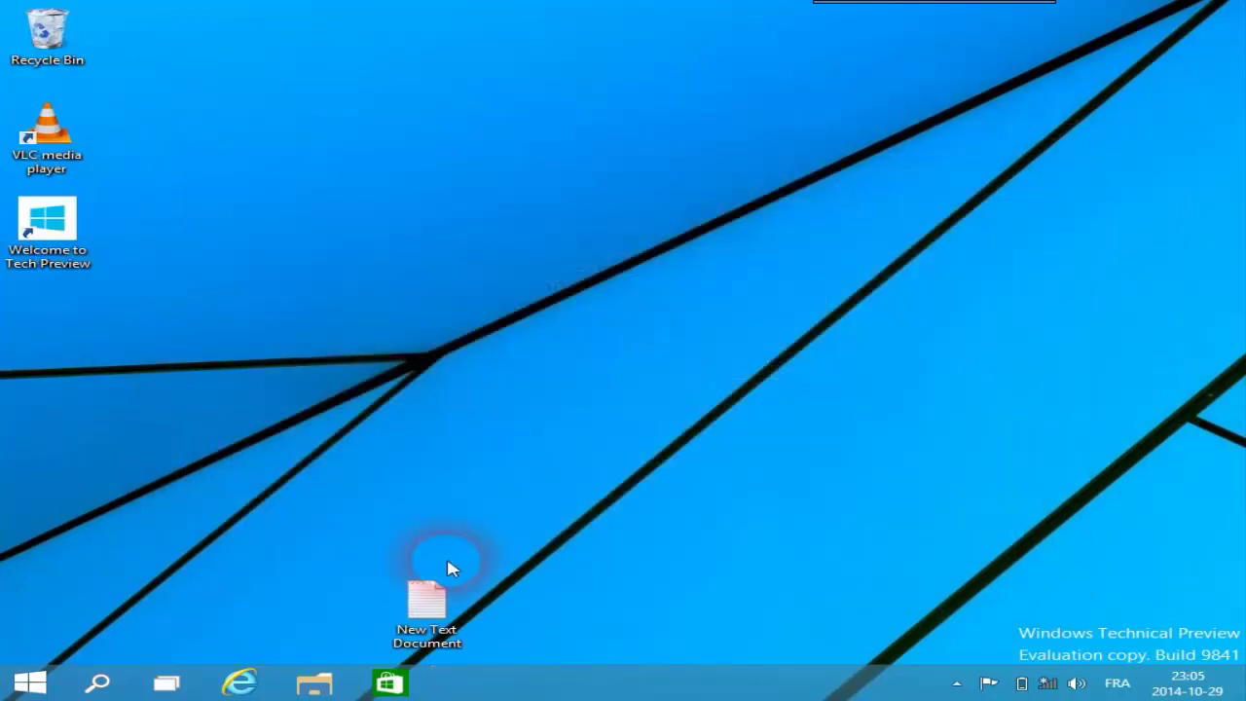
Step: Permanently delete New Text Document from the desktop with Shift+Delete
left_click(428, 612)
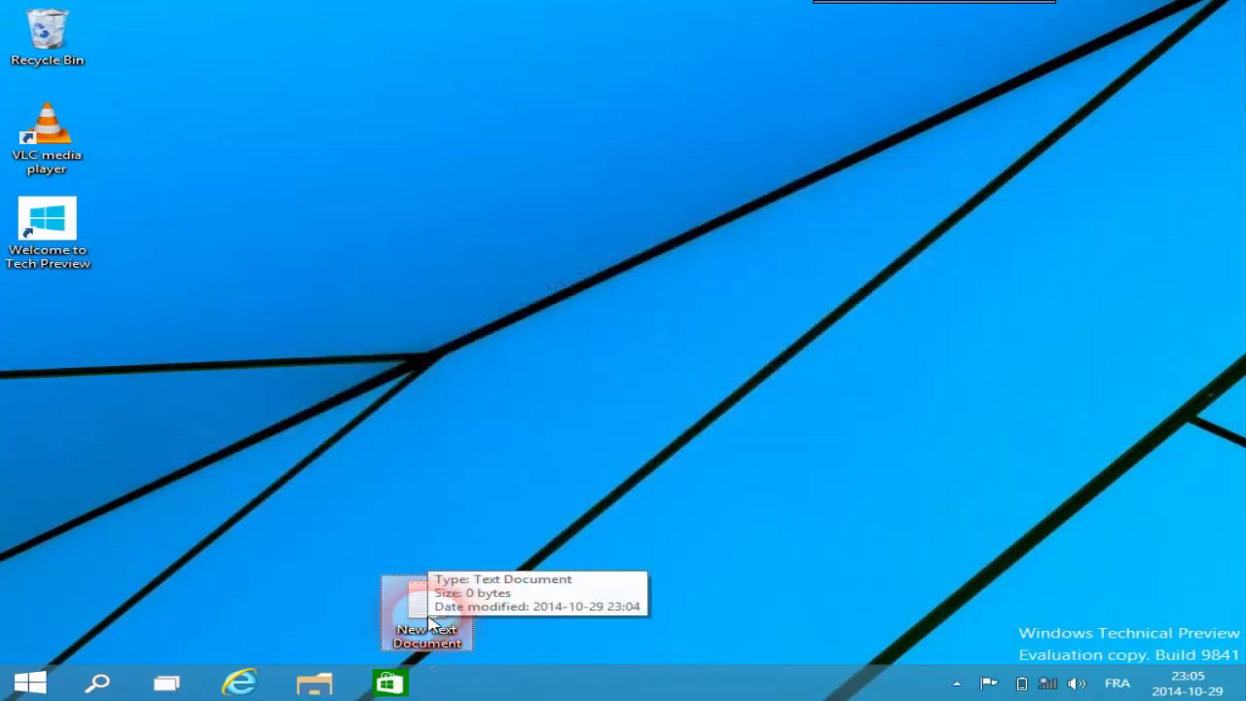
key("shift+Delete")
key("Return")
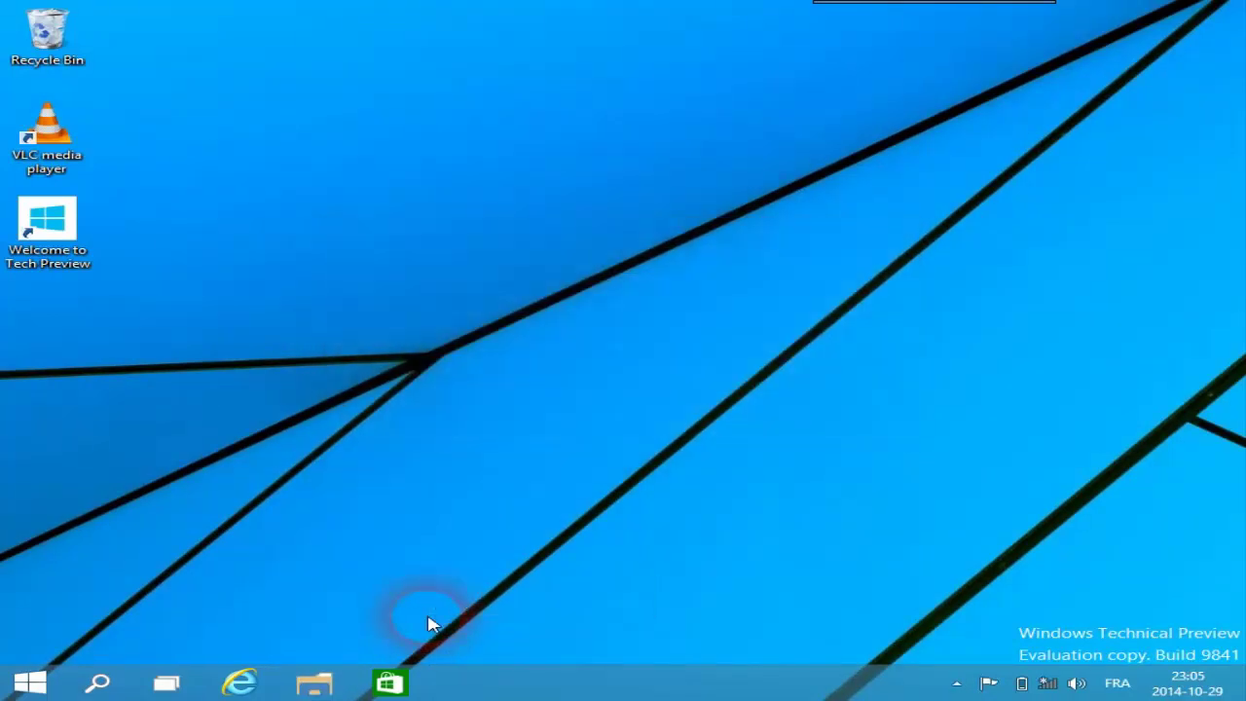